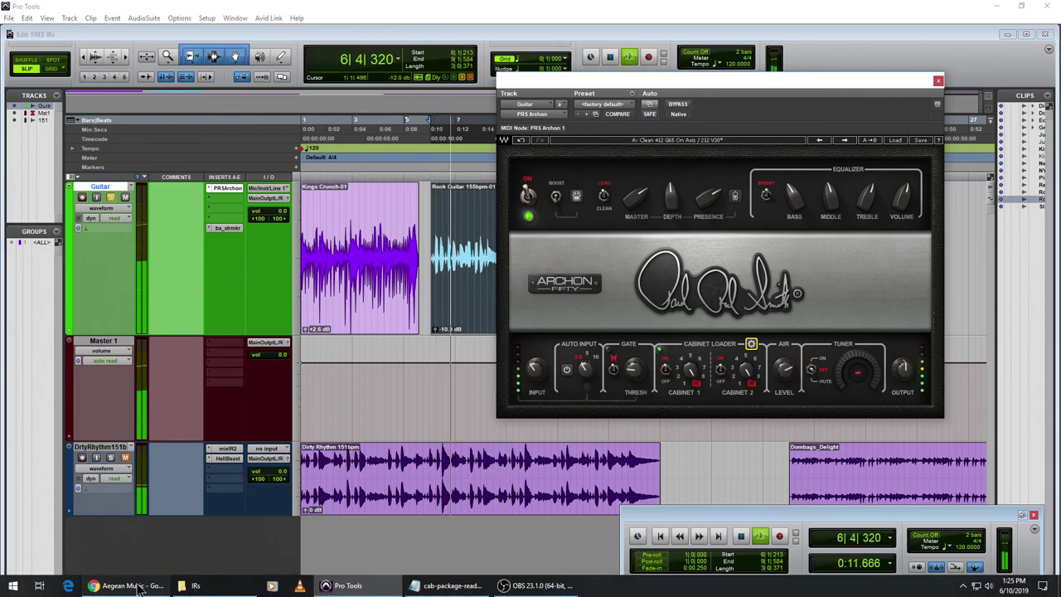
- Check Aegean Music's free downloads page, stop Pro Tools playback, then show the Aegean Music homepage
left_click(125, 586)
left_click(94, 9)
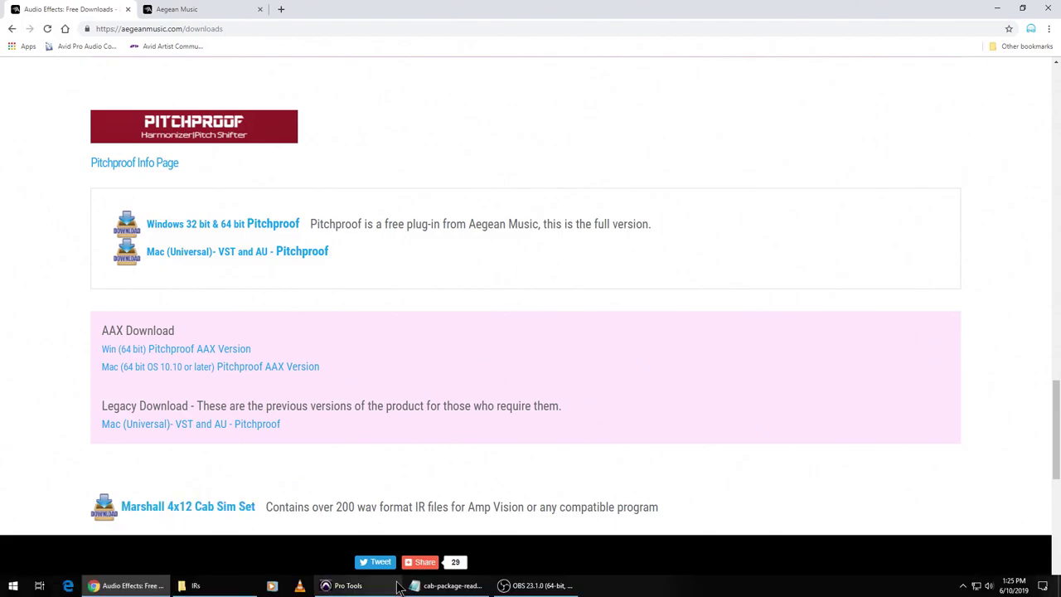
left_click(396, 586)
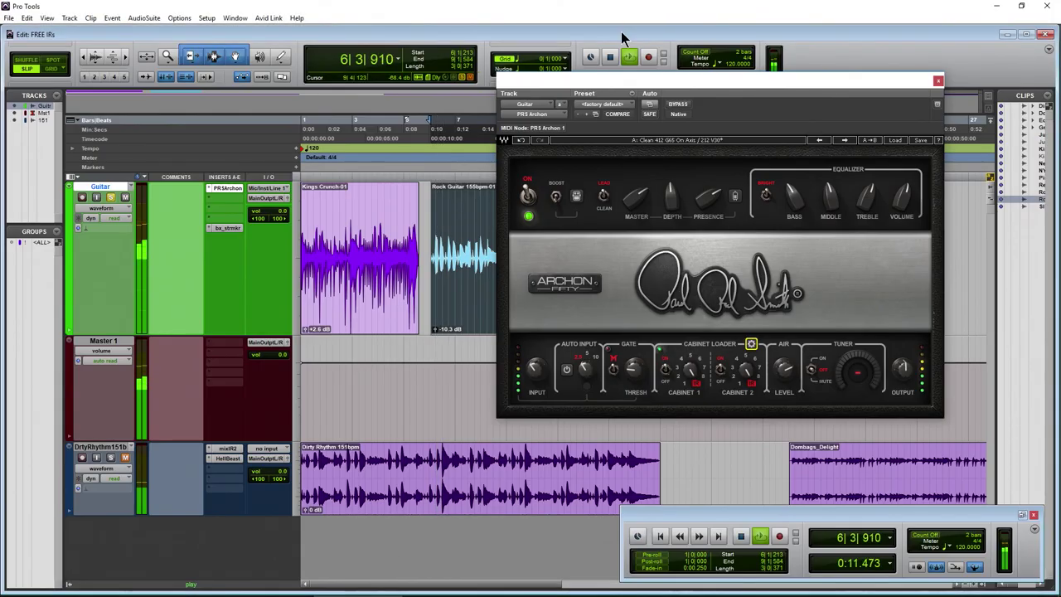
left_click(609, 58)
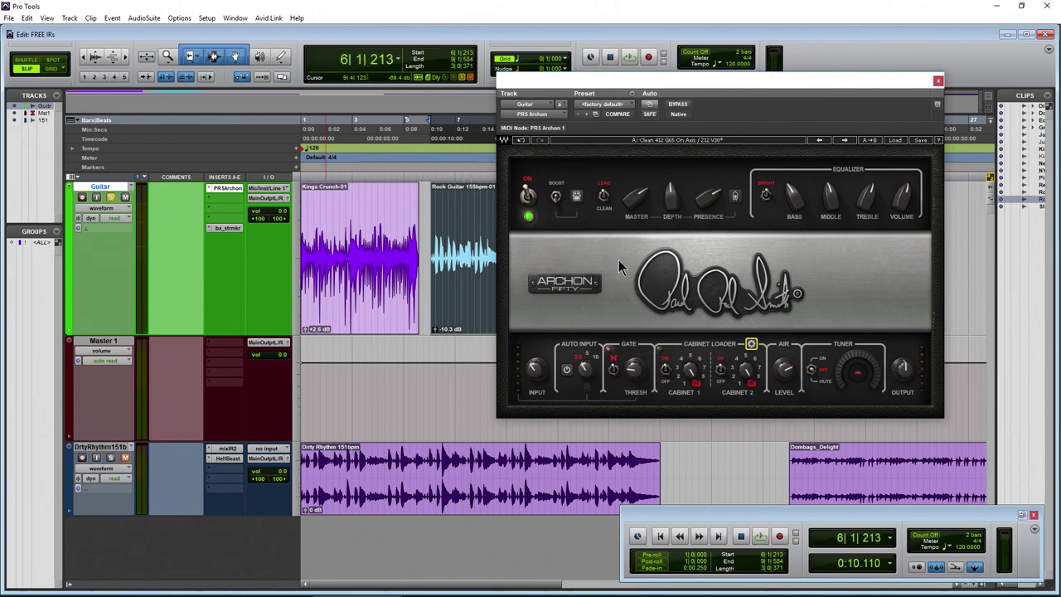
left_click(155, 586)
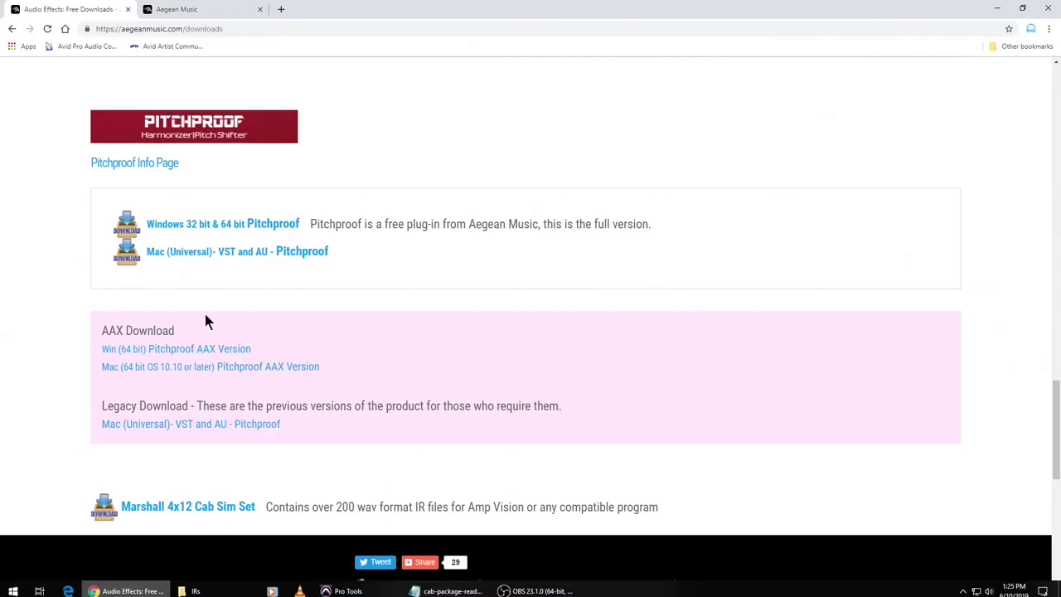
left_click(176, 9)
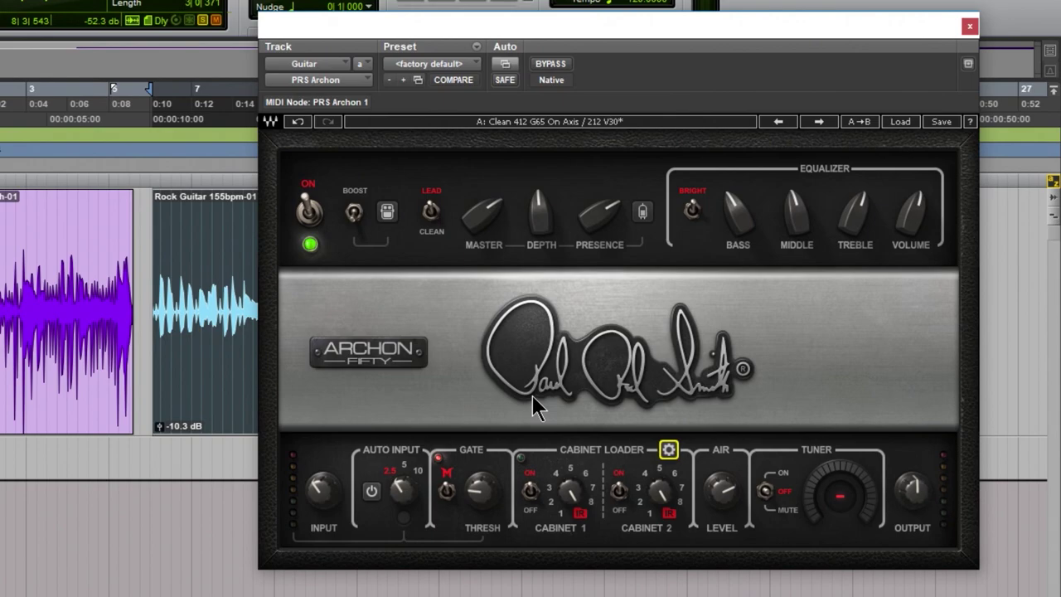
- Show the Archon's Cabinet 1 and 2 IRs in its cabinet loader, then briefly view mixIR2
left_click(669, 452)
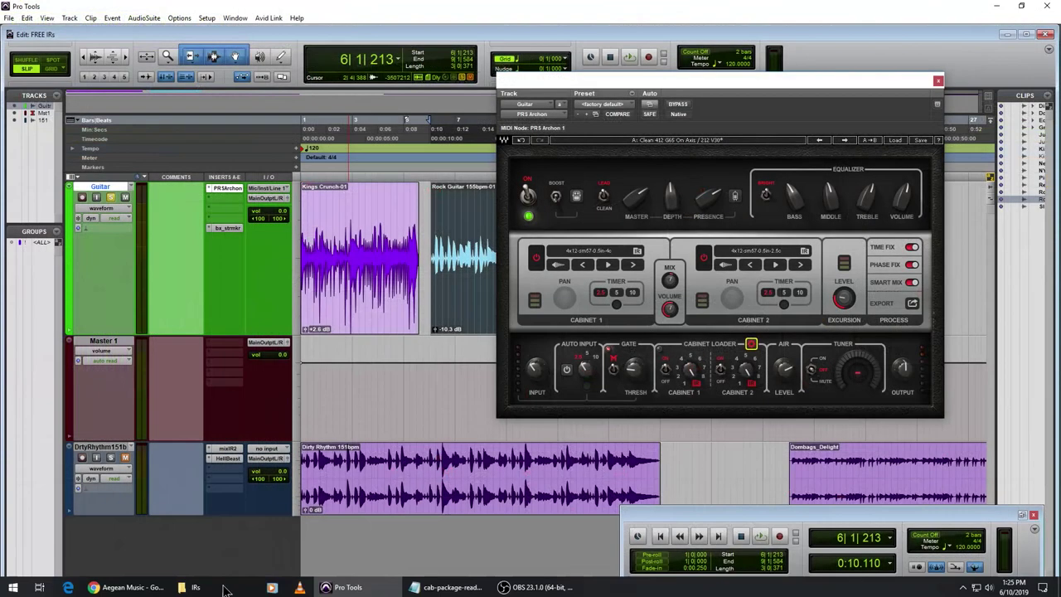
left_click(230, 449)
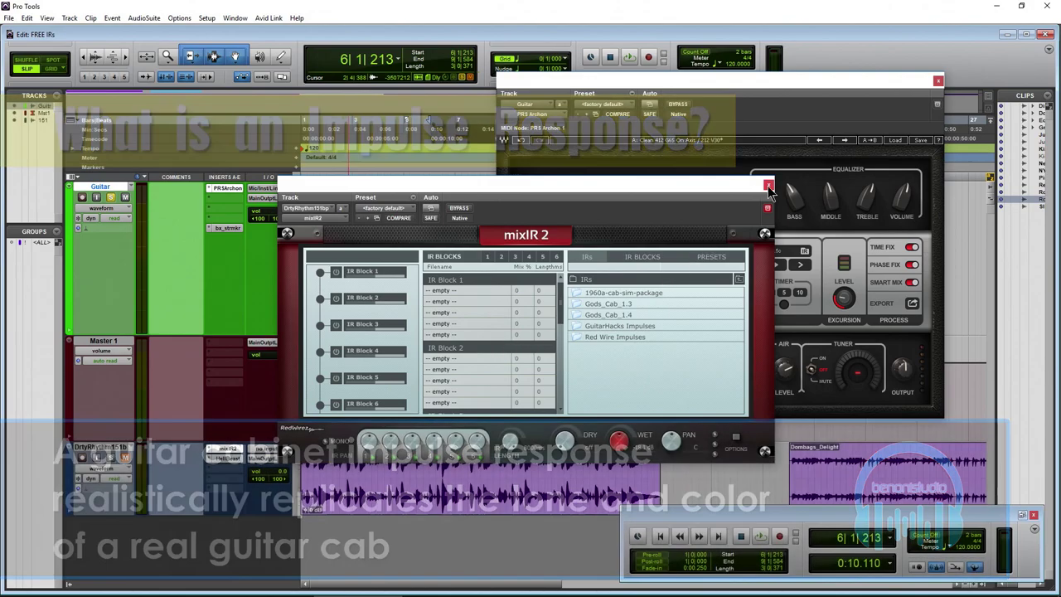
left_click(768, 185)
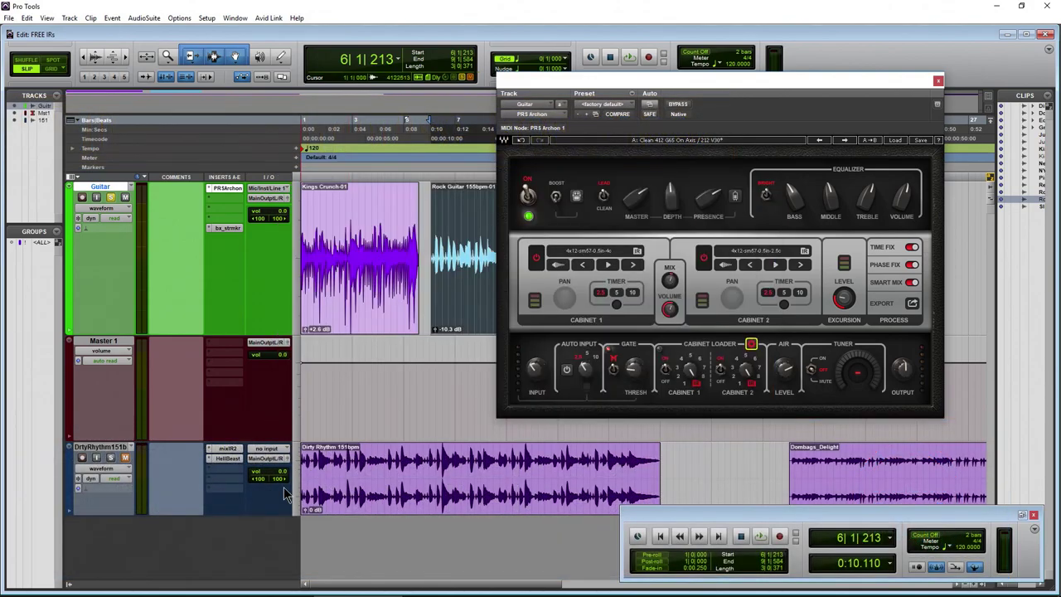
left_click(227, 458)
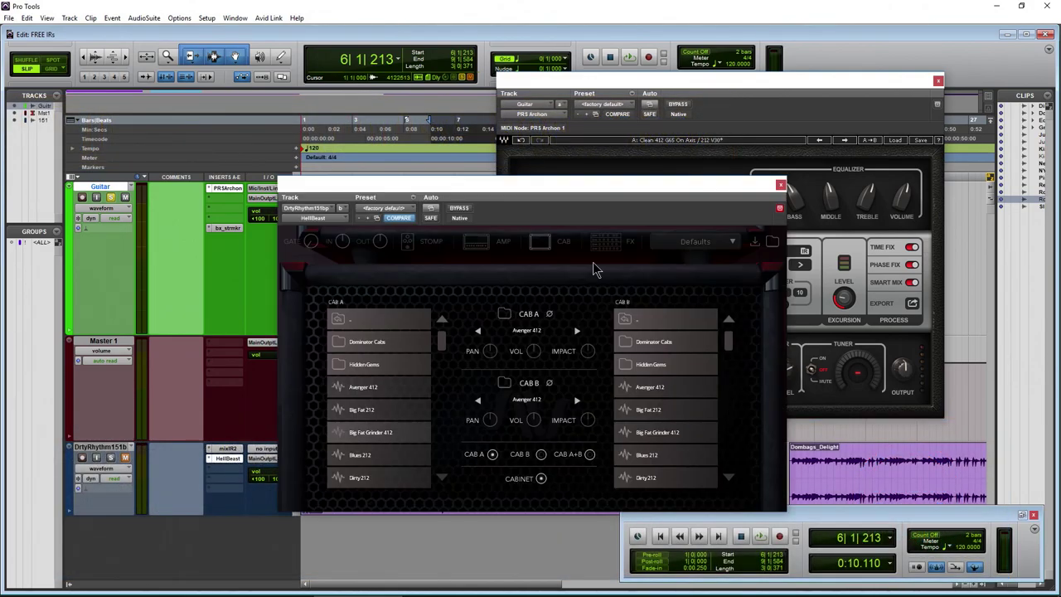
left_click(475, 244)
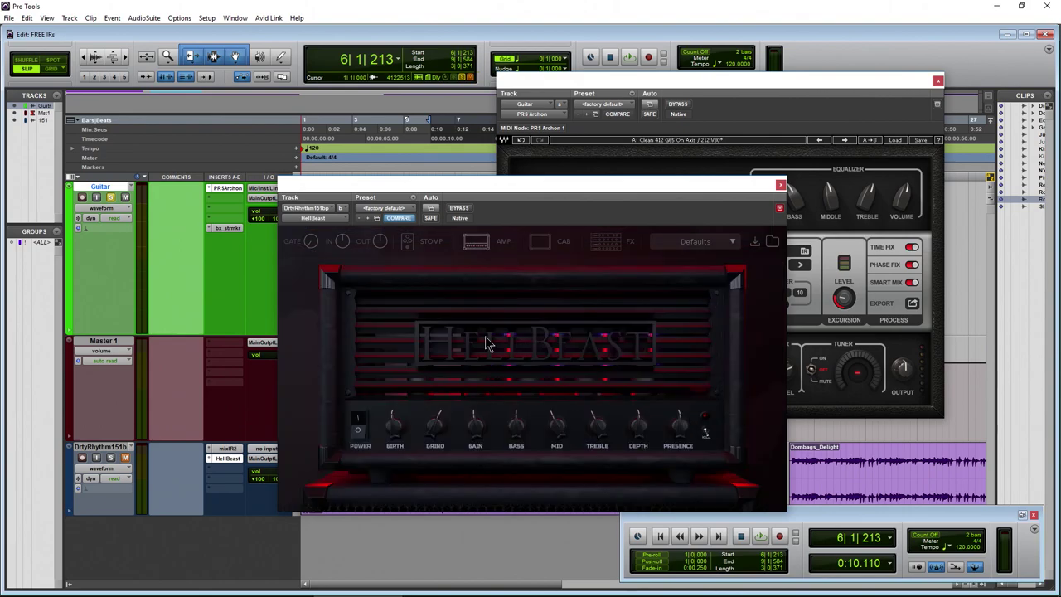
left_click(540, 244)
left_click_drag(442, 349, 443, 371)
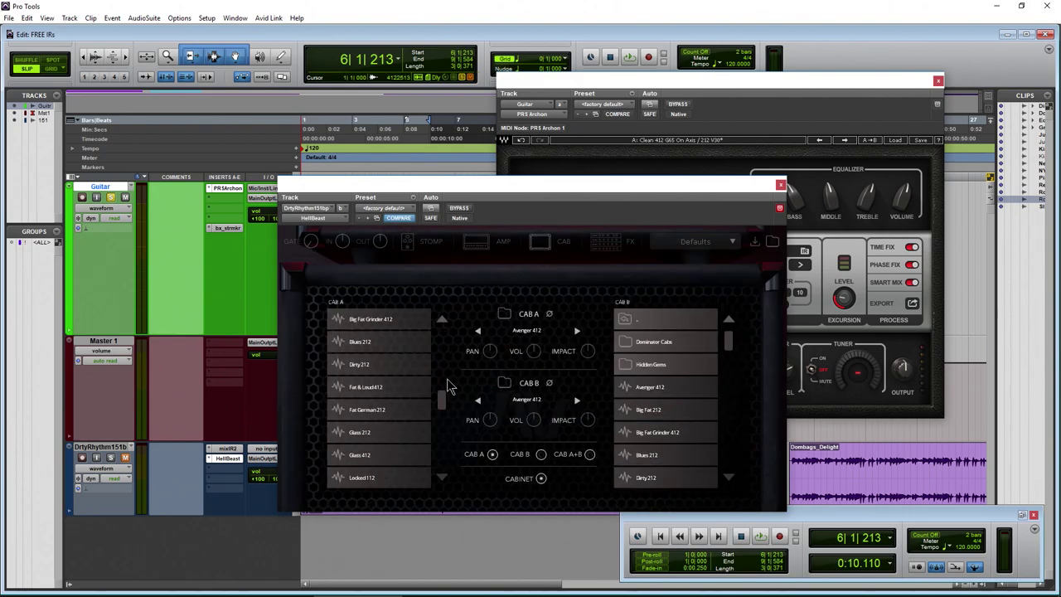
left_click(779, 187)
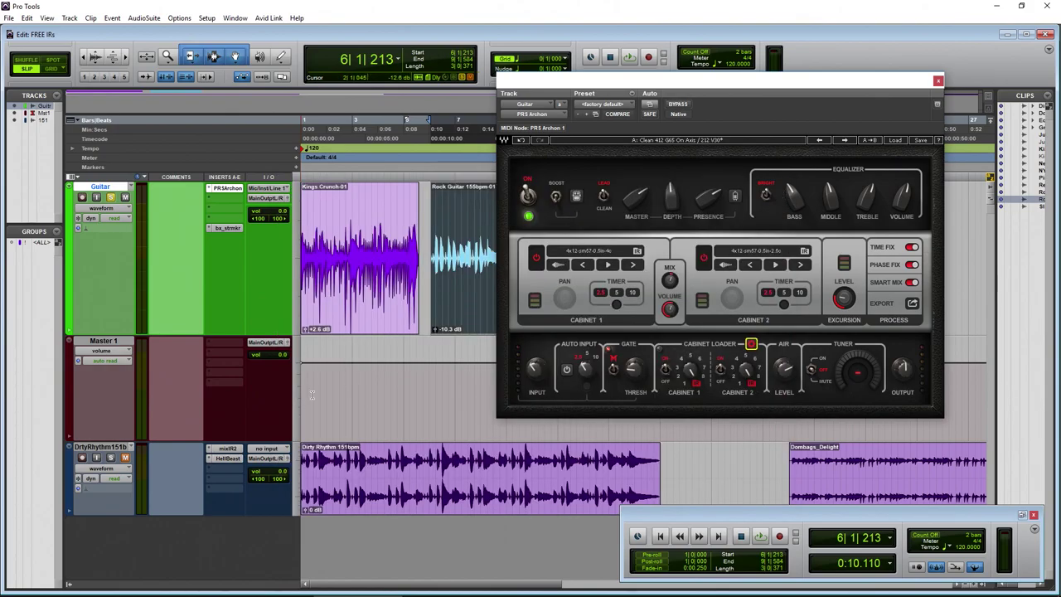
left_click(125, 586)
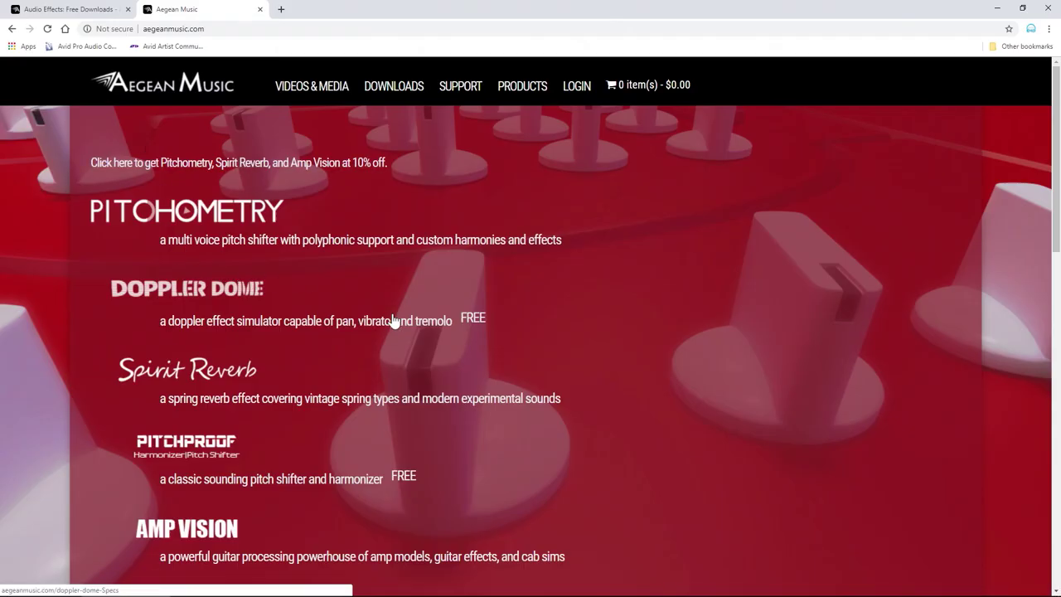
scroll(394, 320, "down", 2)
scroll(371, 378, "up", 2)
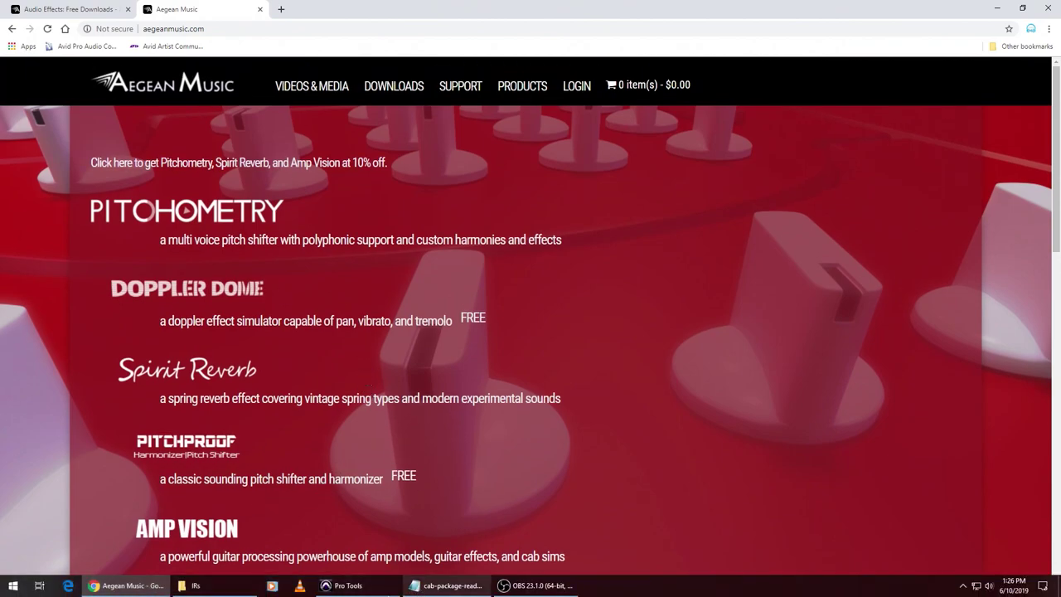
left_click(344, 591)
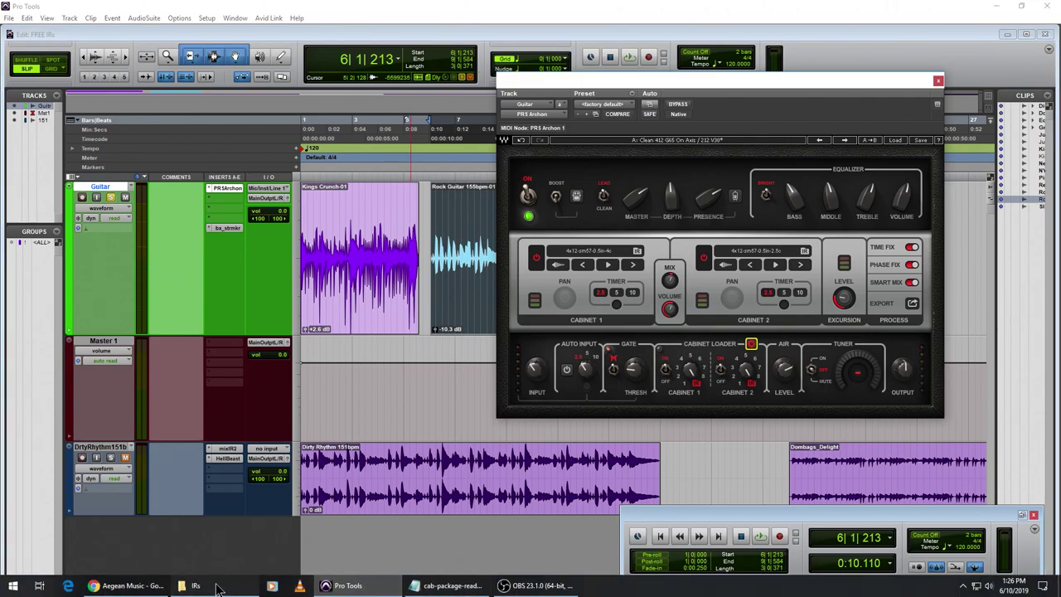
- Open the 1960a-cab-sim-package in File Explorer and browse its Audix i5 IR folder
left_click(189, 585)
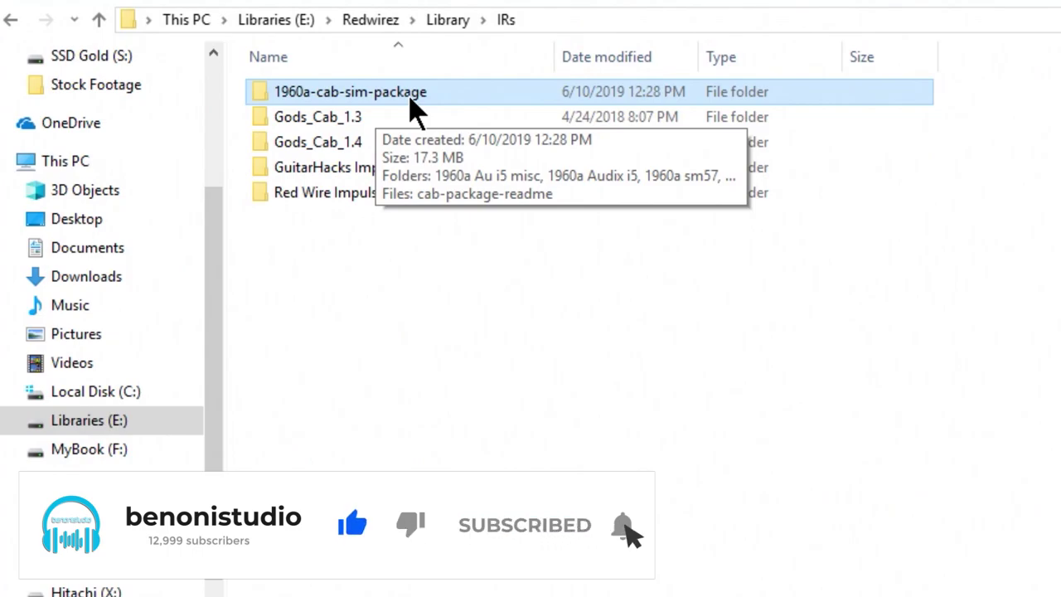
double_click(417, 112)
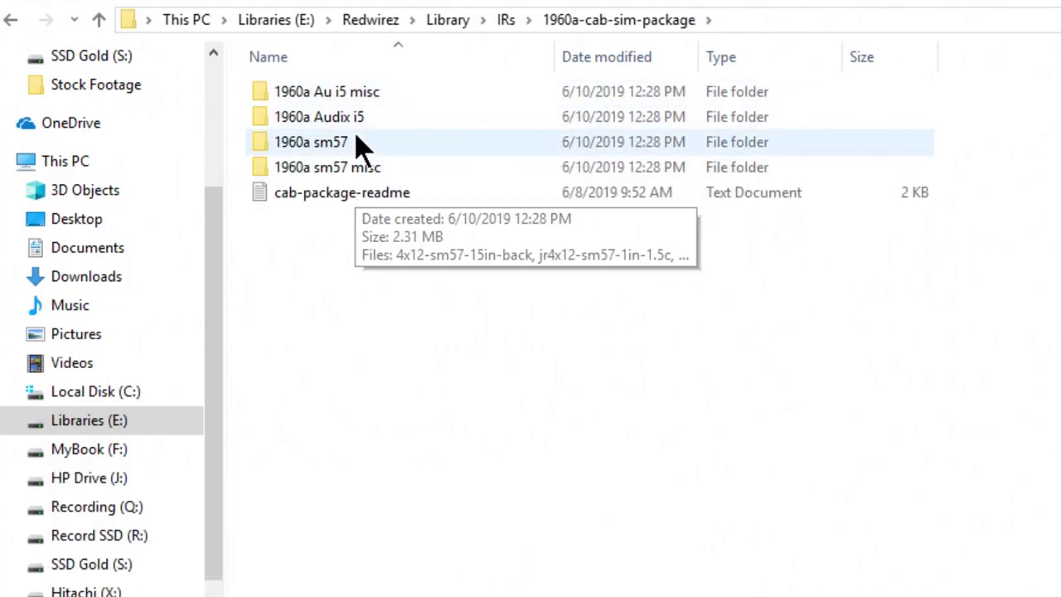
double_click(290, 117)
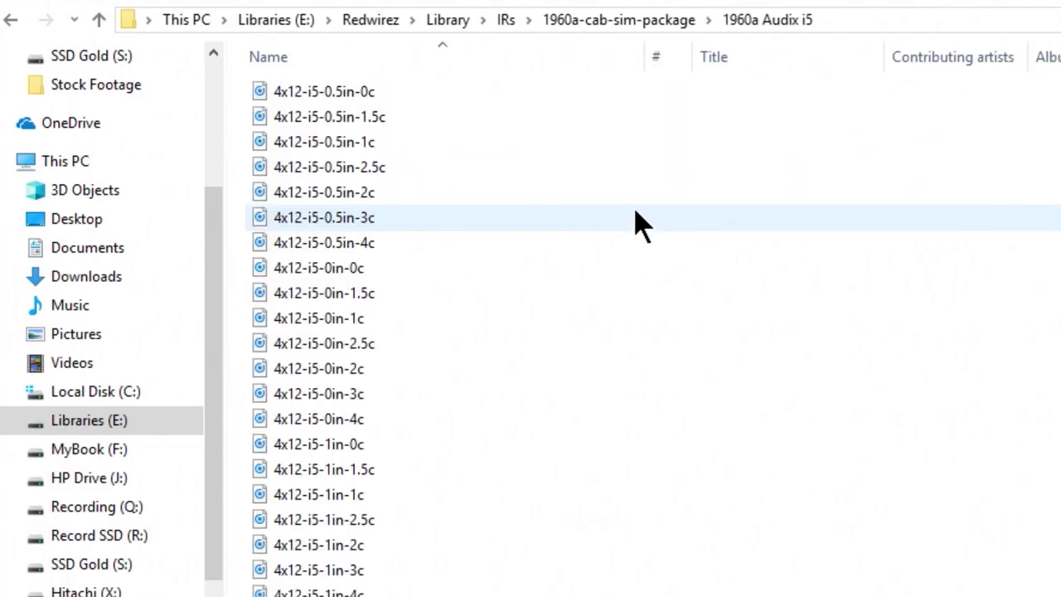
scroll(344, 327, "down", 6)
scroll(344, 327, "up", 6)
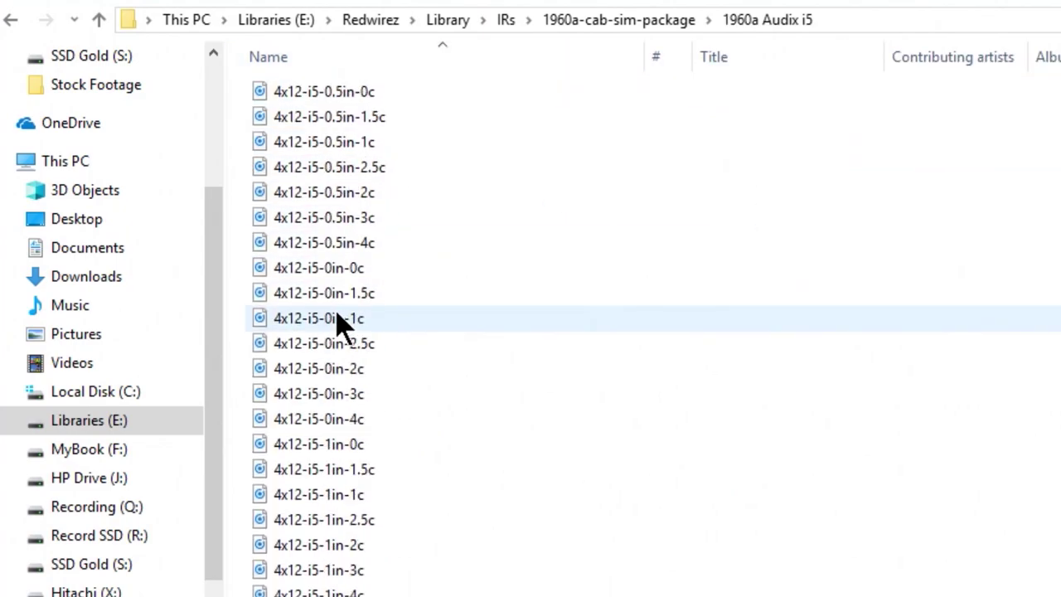
- Browse the 1960a sm57 IRs and naming readme, then minimize Notepad and File Explorer
left_click(11, 20)
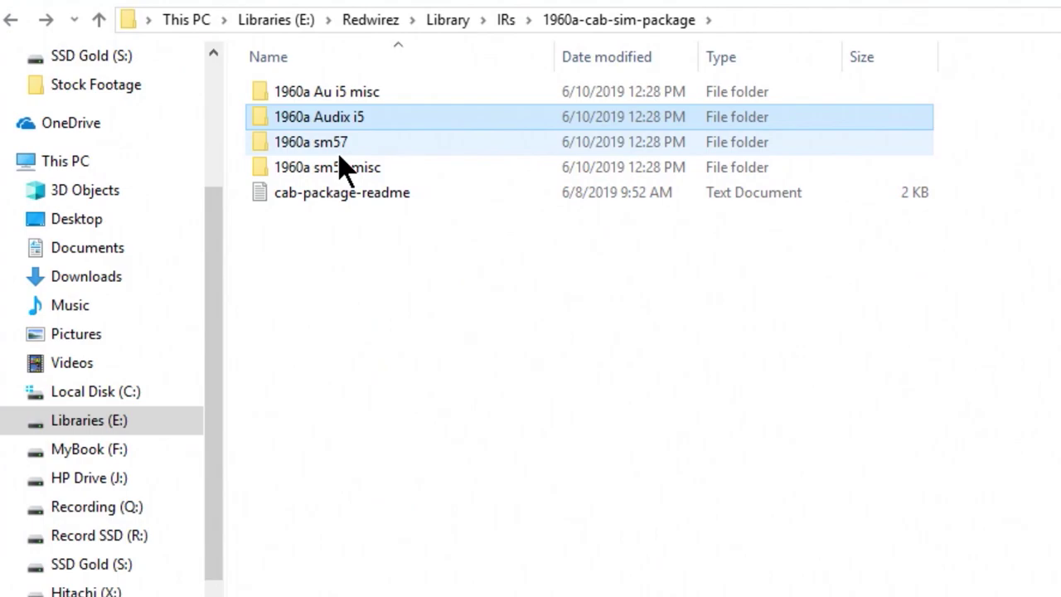
double_click(342, 143)
scroll(405, 290, "down", 6)
scroll(405, 290, "down", 5)
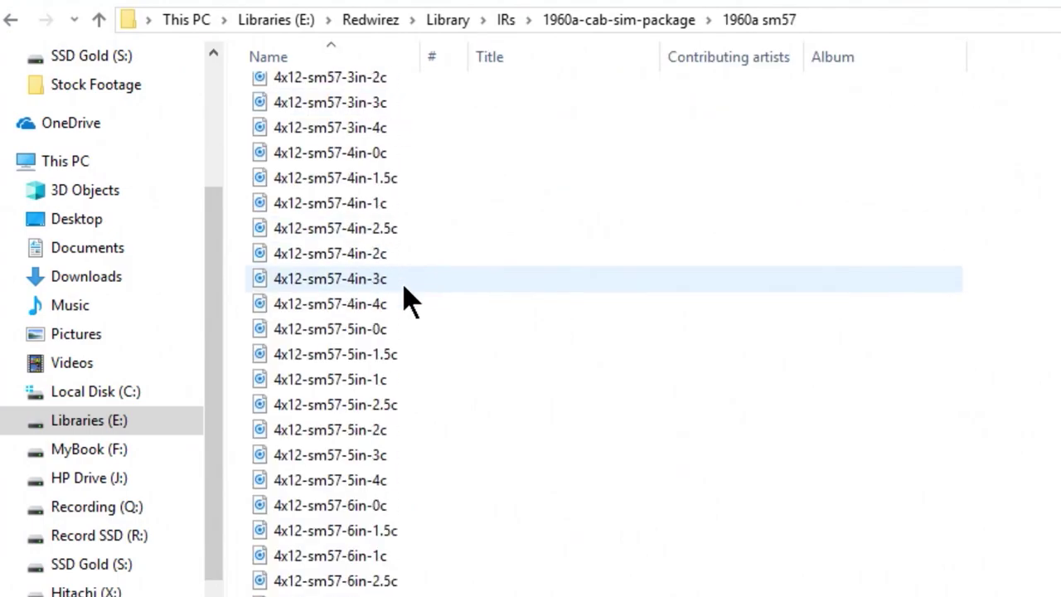
scroll(405, 290, "down", 3)
scroll(386, 580, "up", 4)
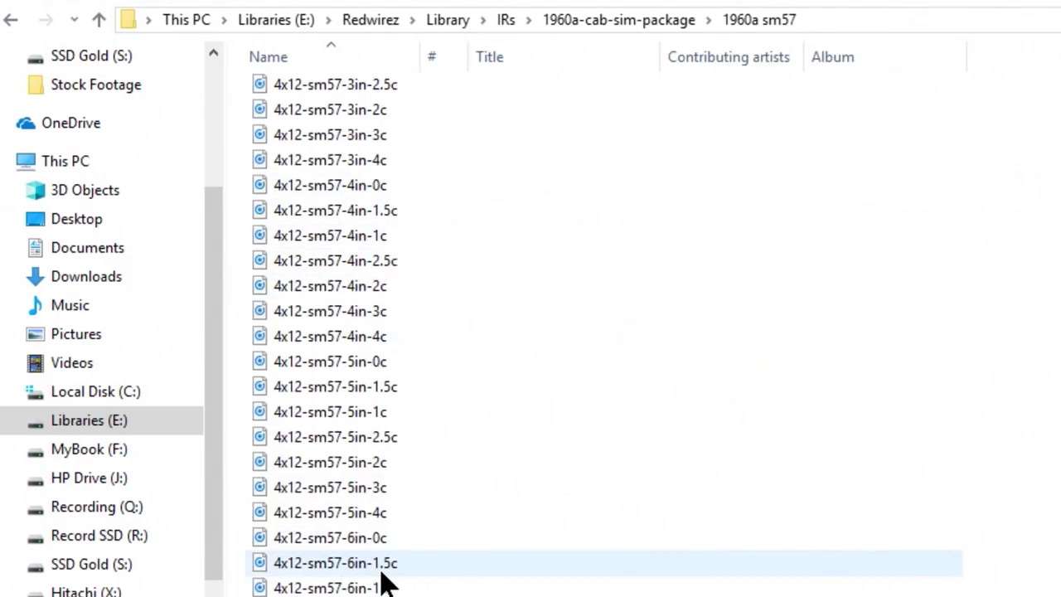
scroll(387, 580, "up", 7)
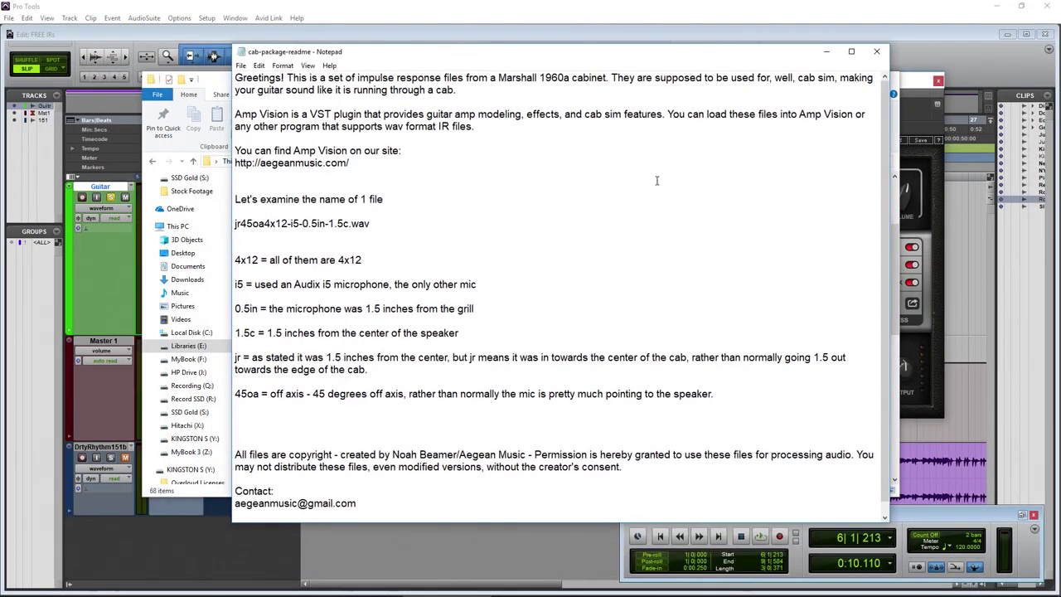
scroll(656, 180, "down", 1)
scroll(472, 294, "up", 1)
left_click(830, 51)
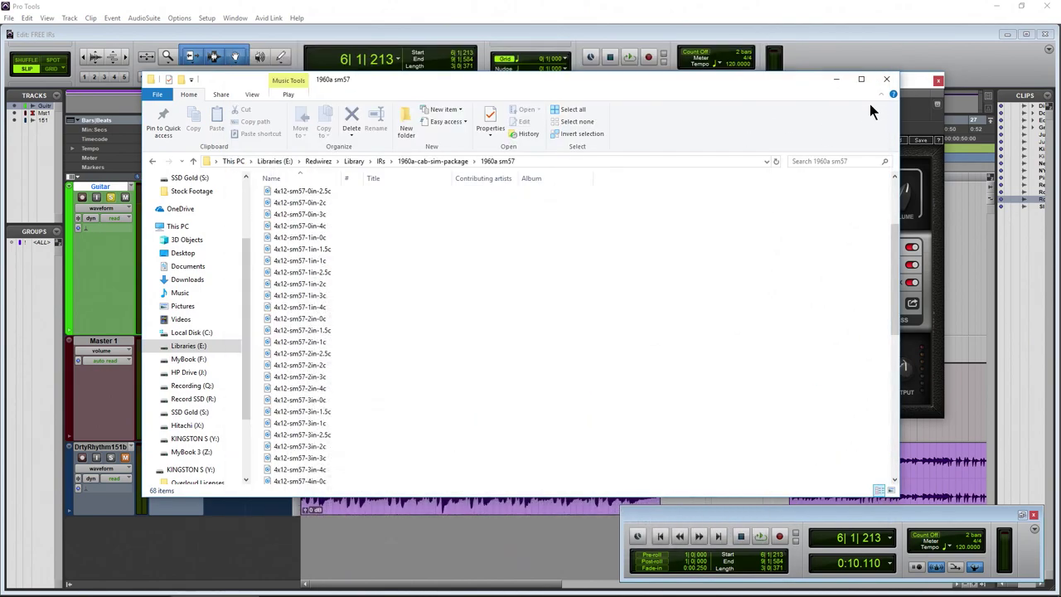
left_click(833, 81)
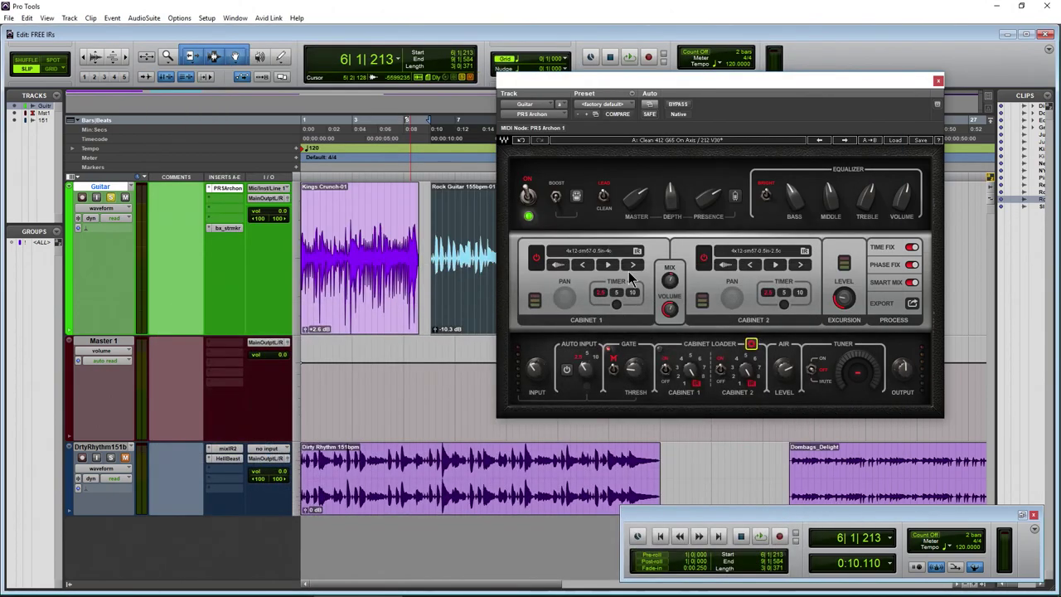
- Browse to the 1960a sm57 folder and load its first IR, 4x12-sm57-0.5in-0c, into Cabinet 1
left_click(637, 251)
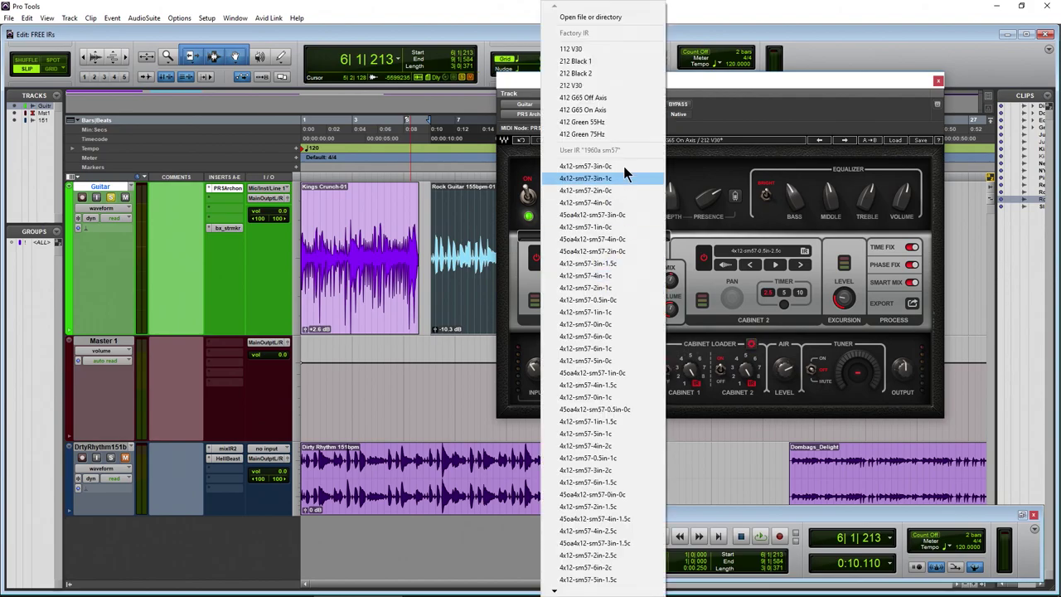
left_click(605, 17)
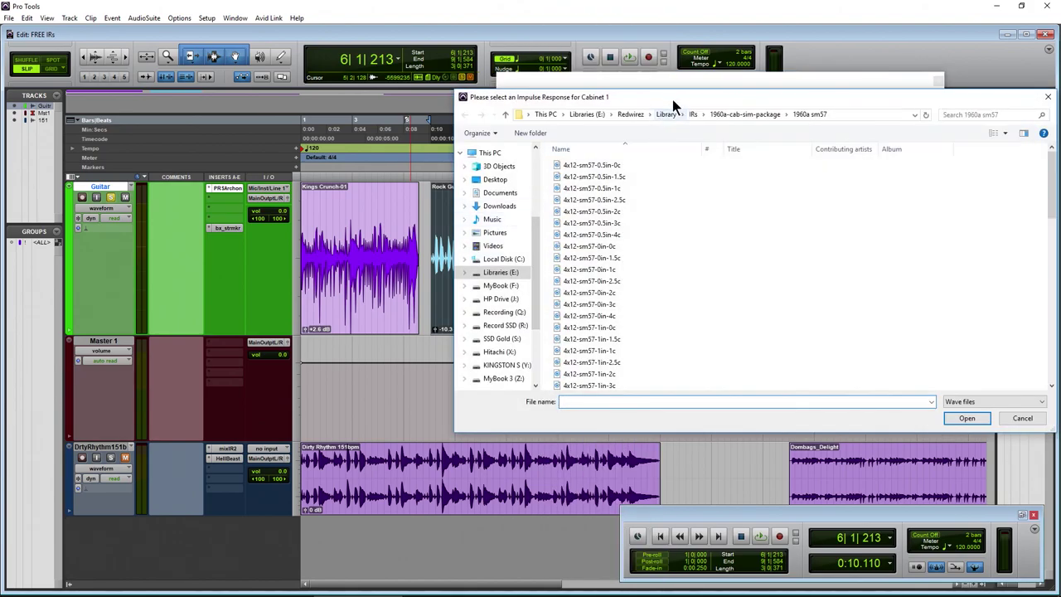
left_click_drag(672, 100, 380, 102)
left_click(436, 119)
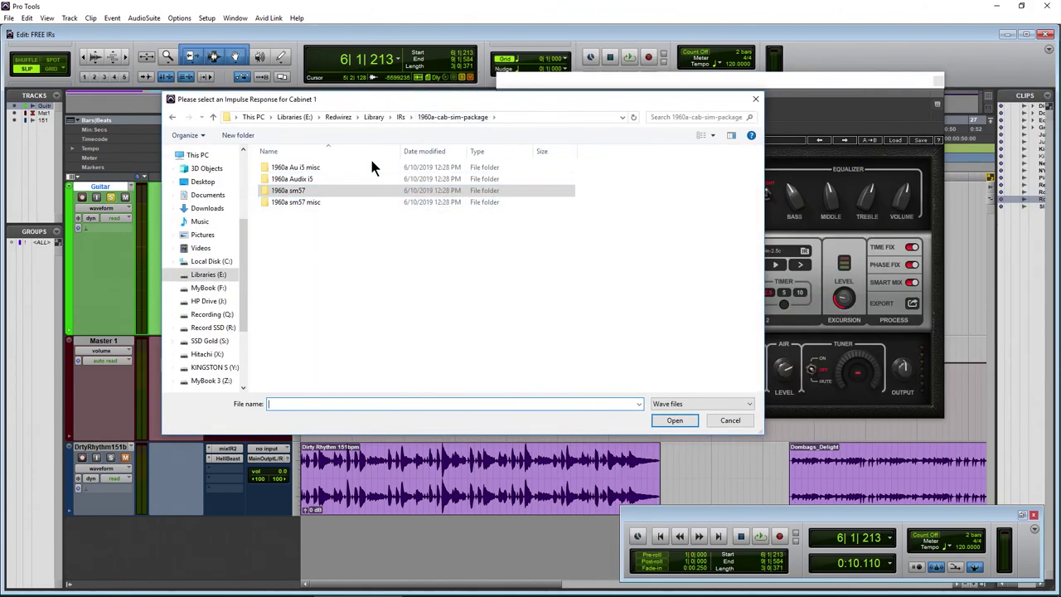
double_click(309, 192)
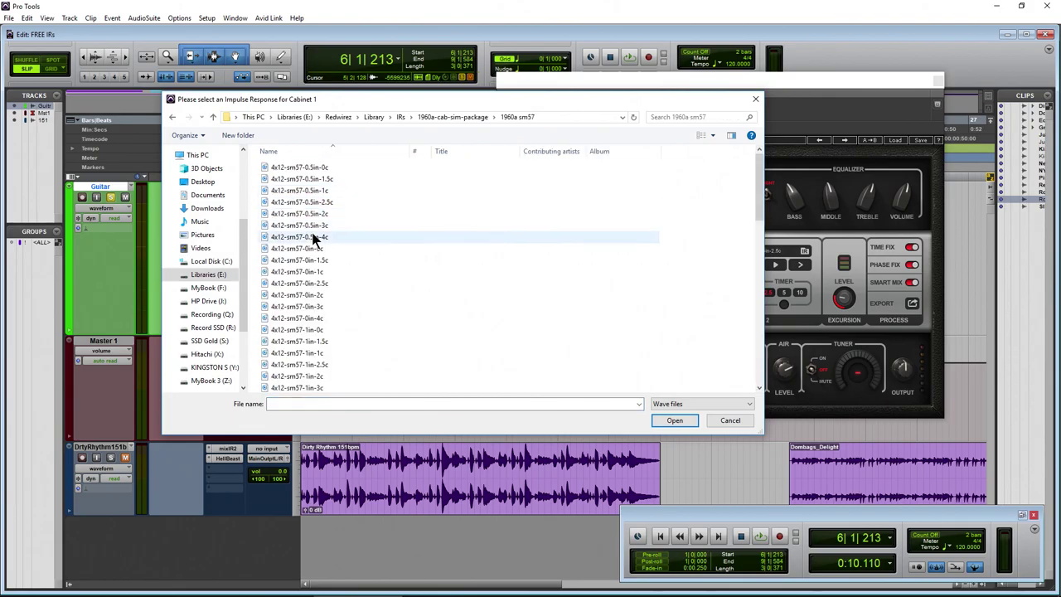
left_click(311, 168)
left_click(675, 421)
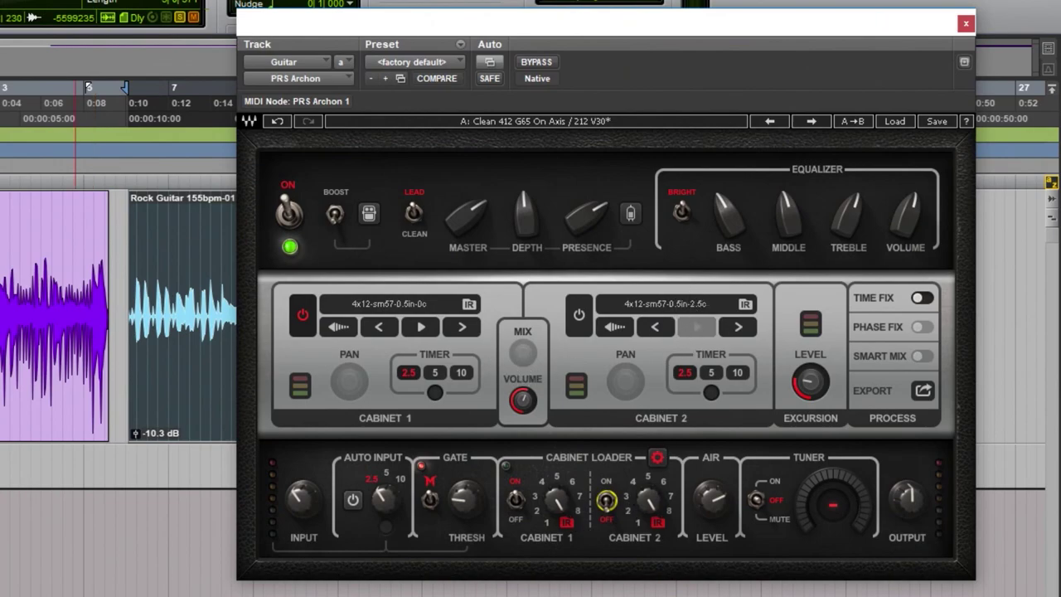
- Play the guitar, step through sm57 IRs, and choose 45oa4x12-sm57-3in-1.5c for Cabinet 1
key("space")
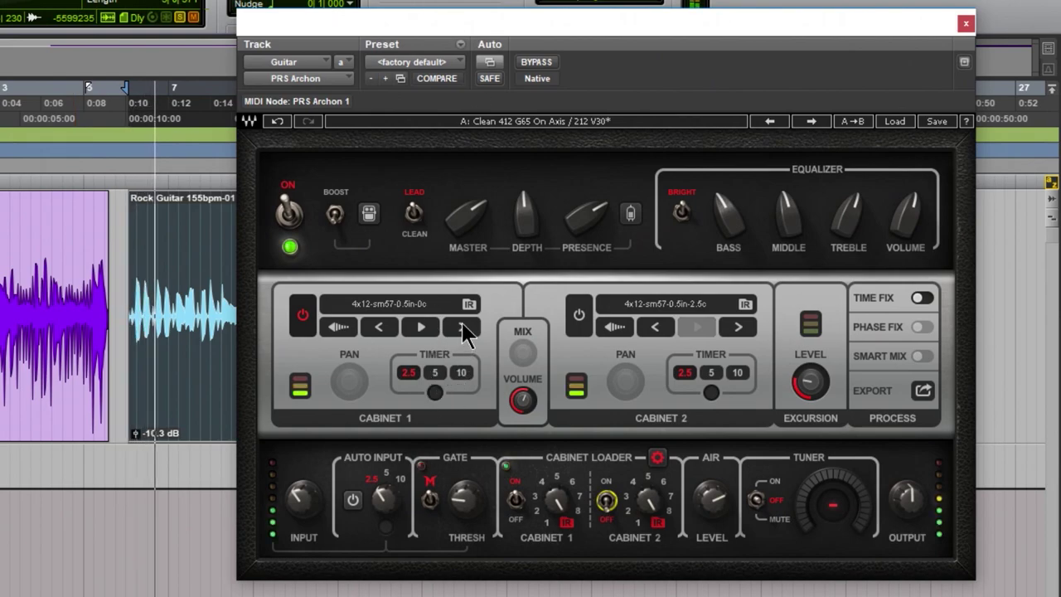
left_click(462, 327)
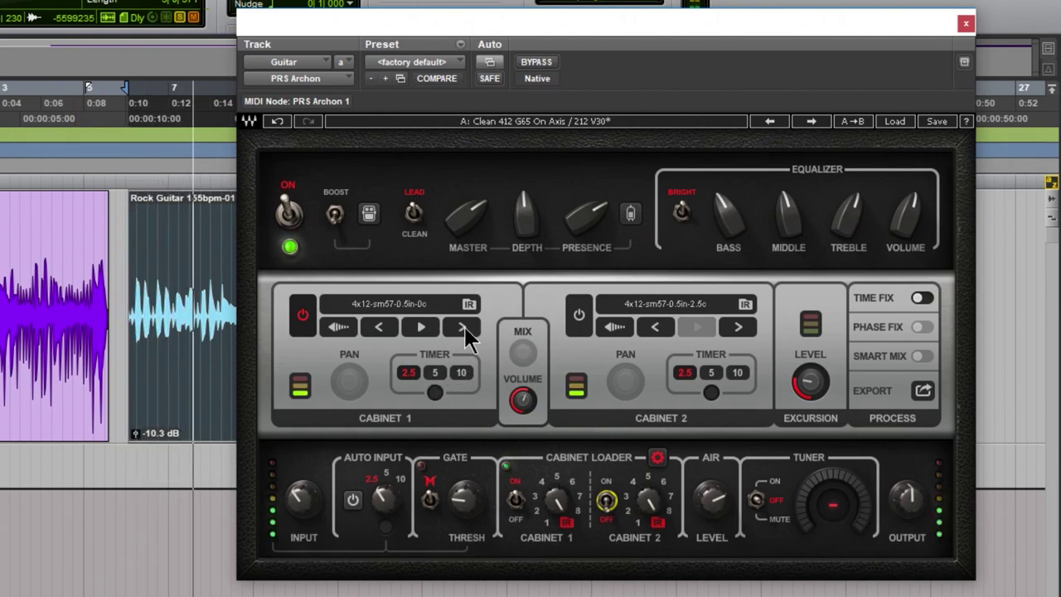
left_click(462, 326)
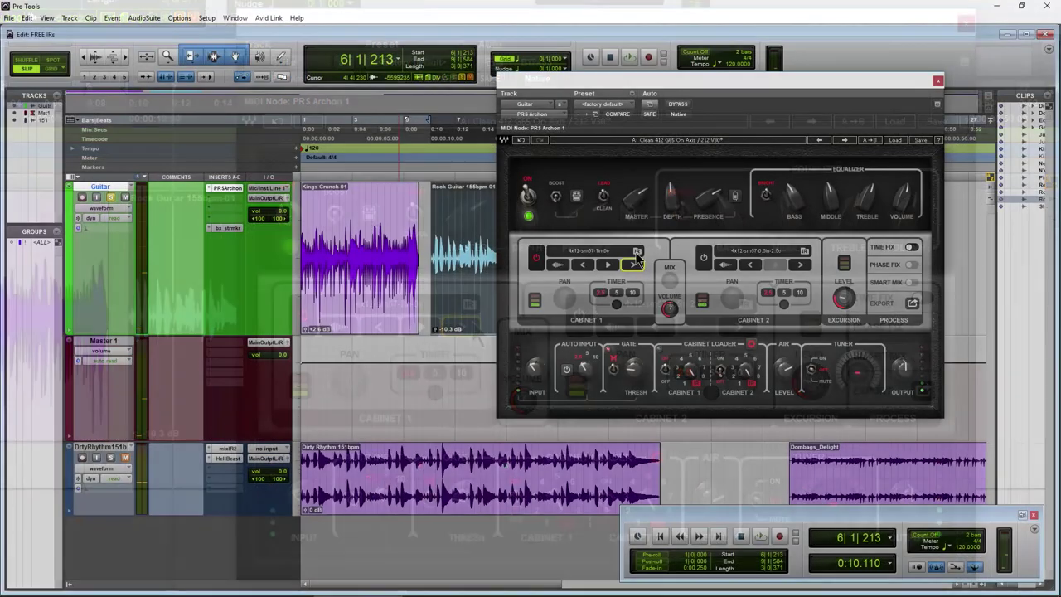
left_click(636, 255)
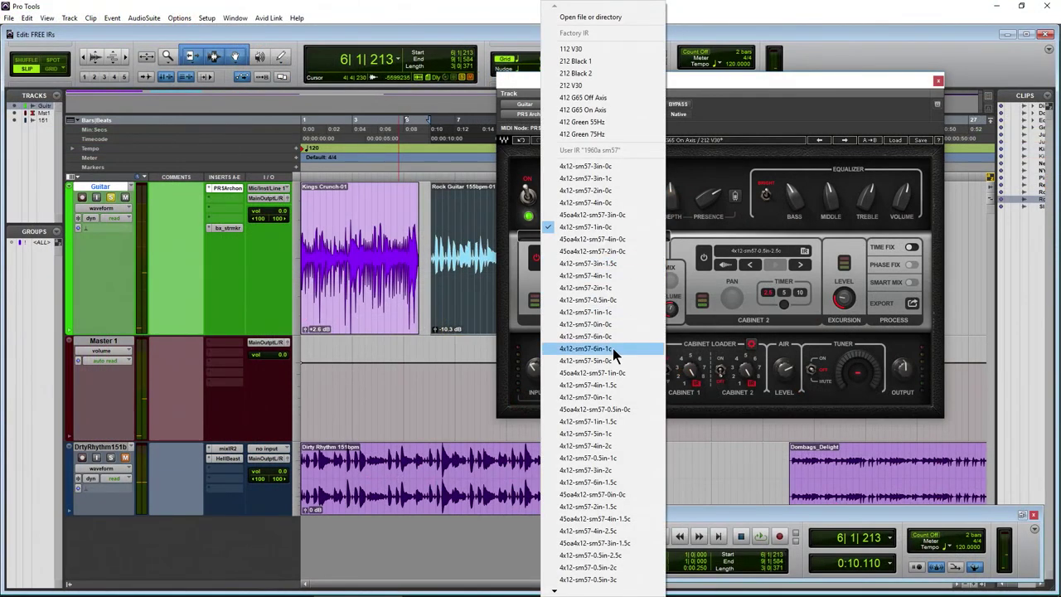
left_click(586, 543)
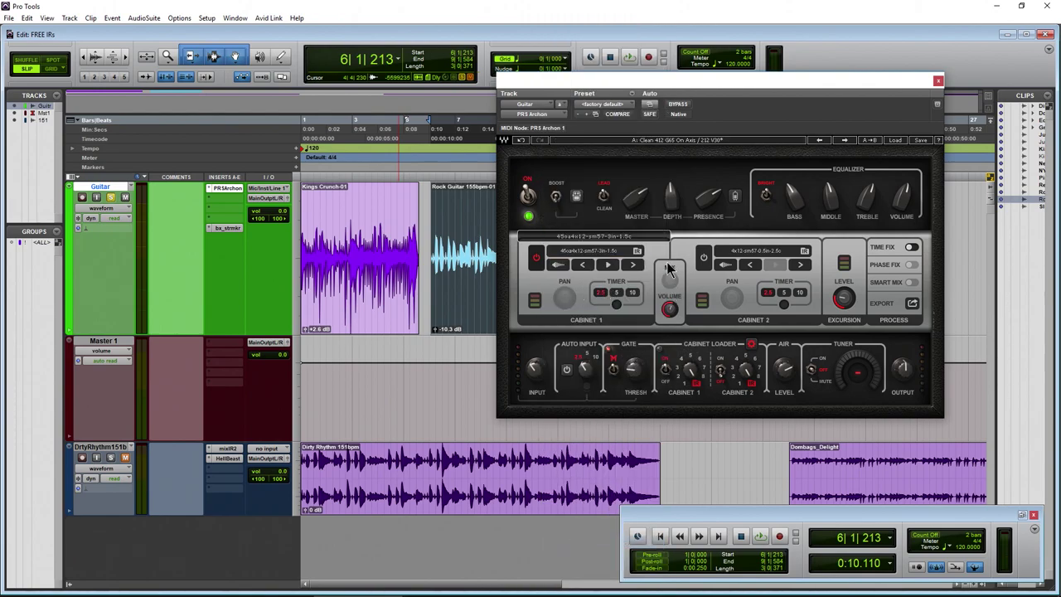
key("space")
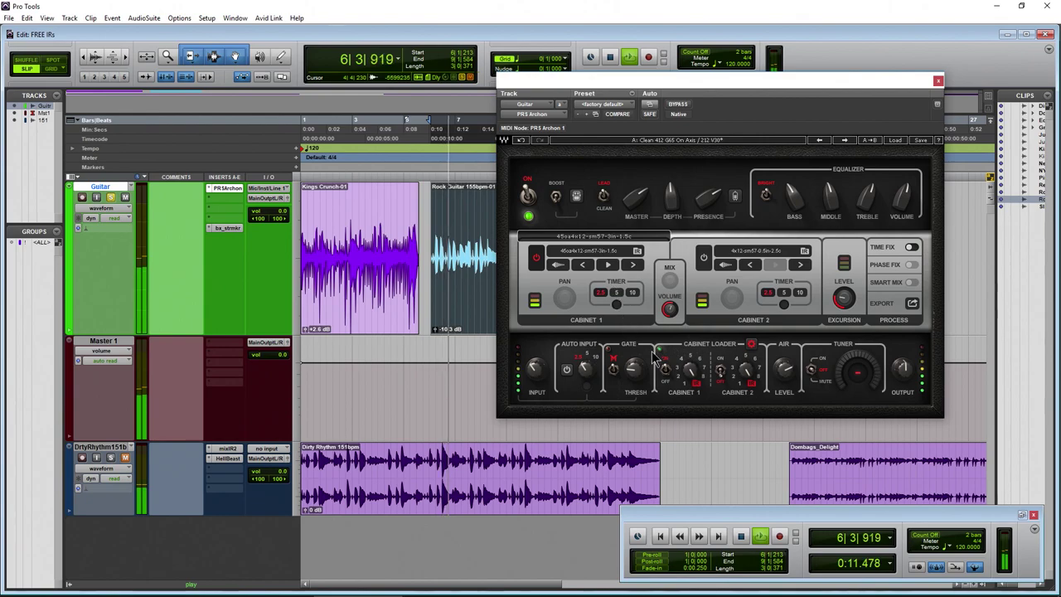
- Stop playback, load 4x12-i5-5in-1.5c from the 1960a Audix i5 folder into Cabinet 2, and enable it
key("space")
left_click(804, 251)
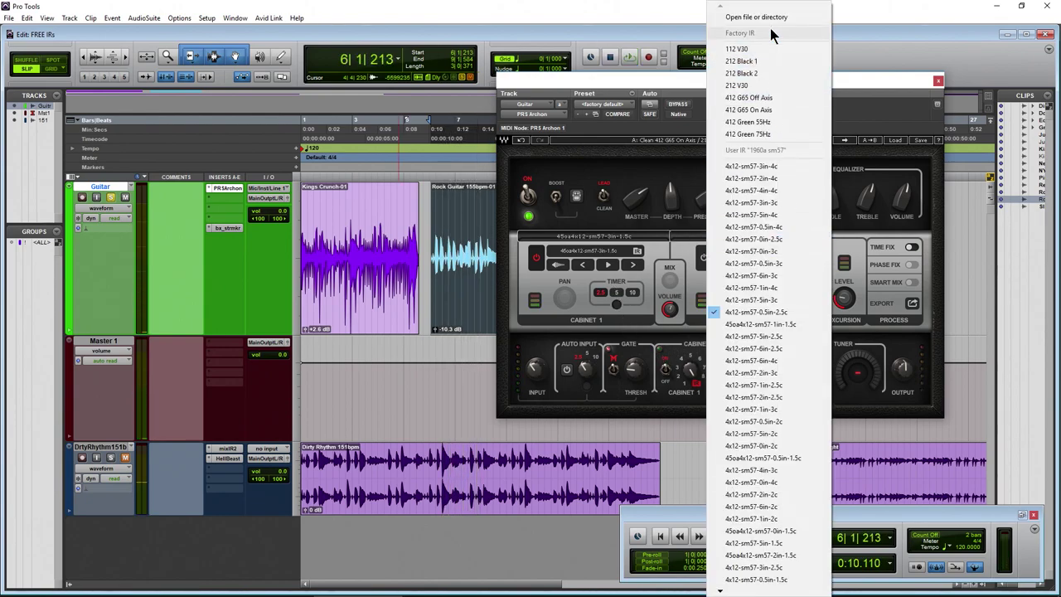
left_click(746, 16)
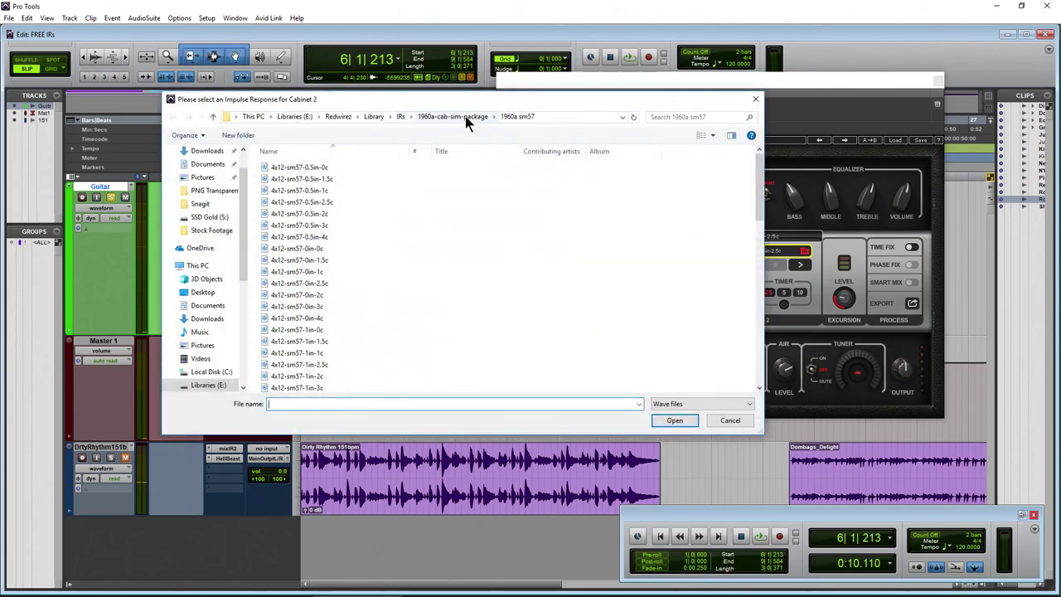
left_click(460, 116)
double_click(314, 180)
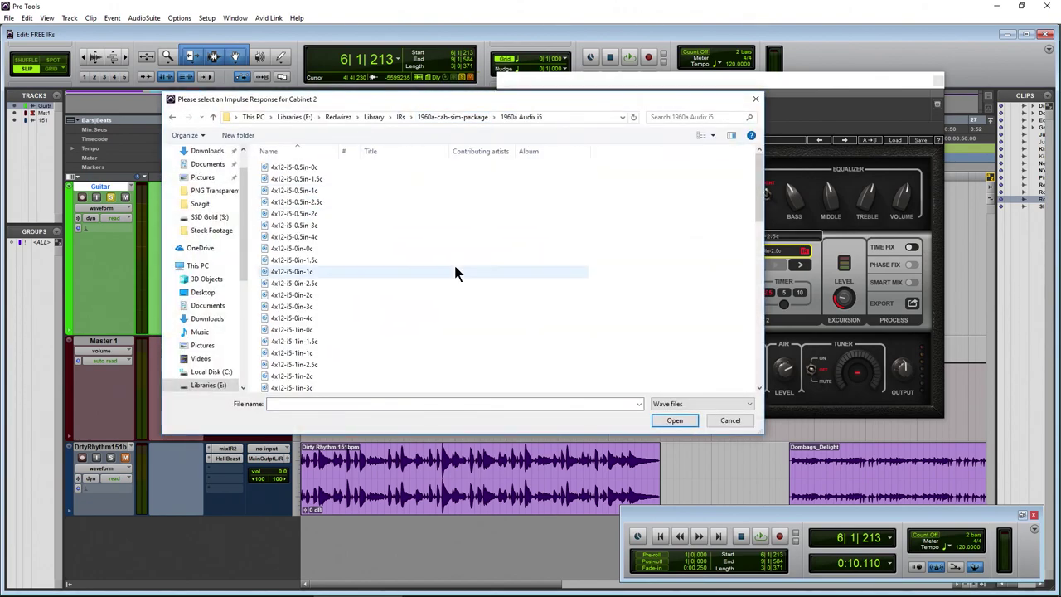
scroll(302, 276, "down", 4)
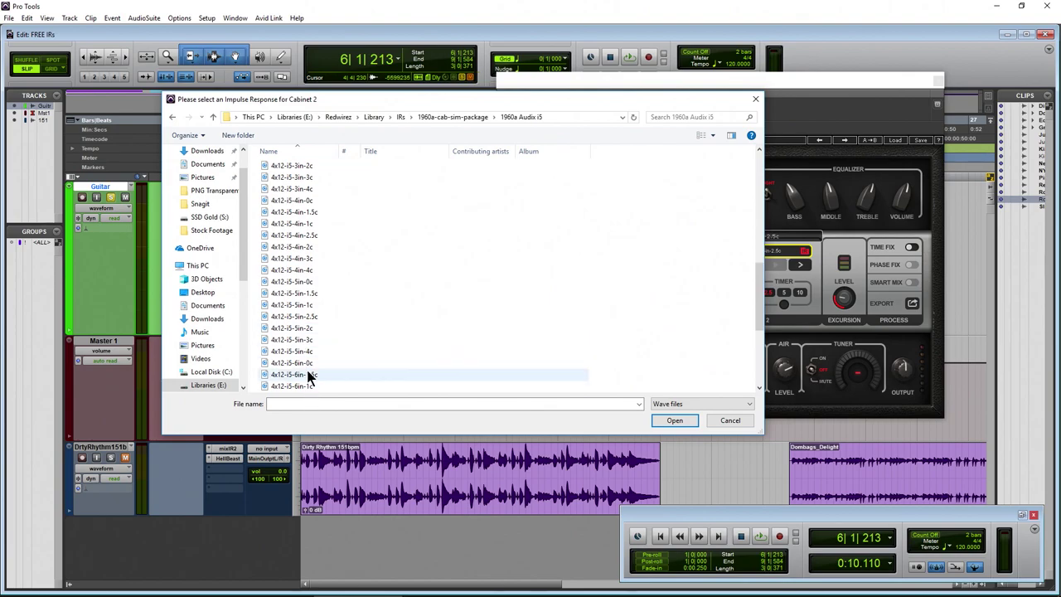
scroll(307, 373, "down", 3)
left_click(307, 293)
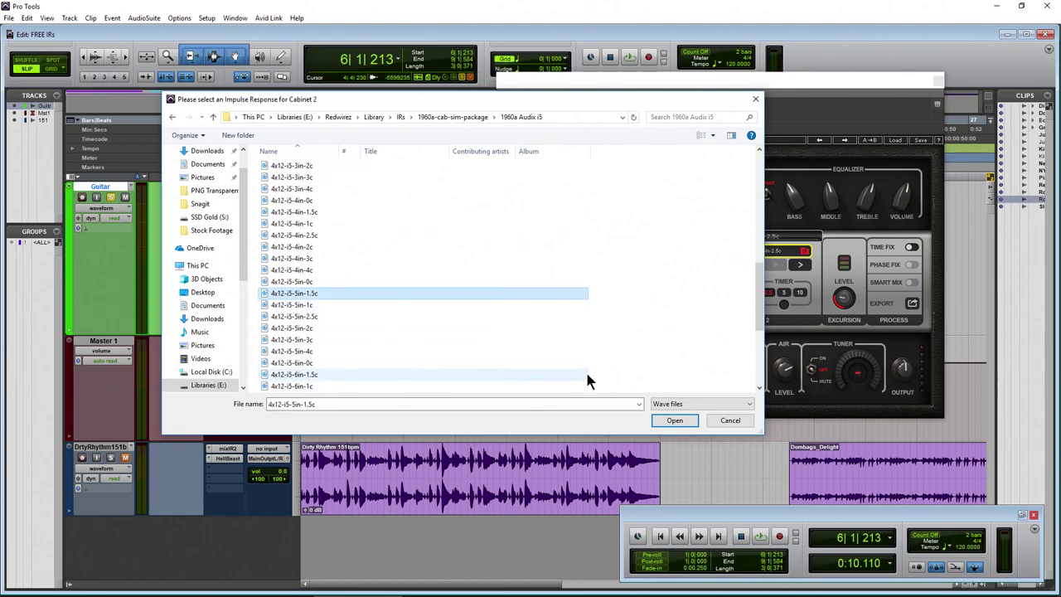
left_click(675, 420)
left_click(666, 370)
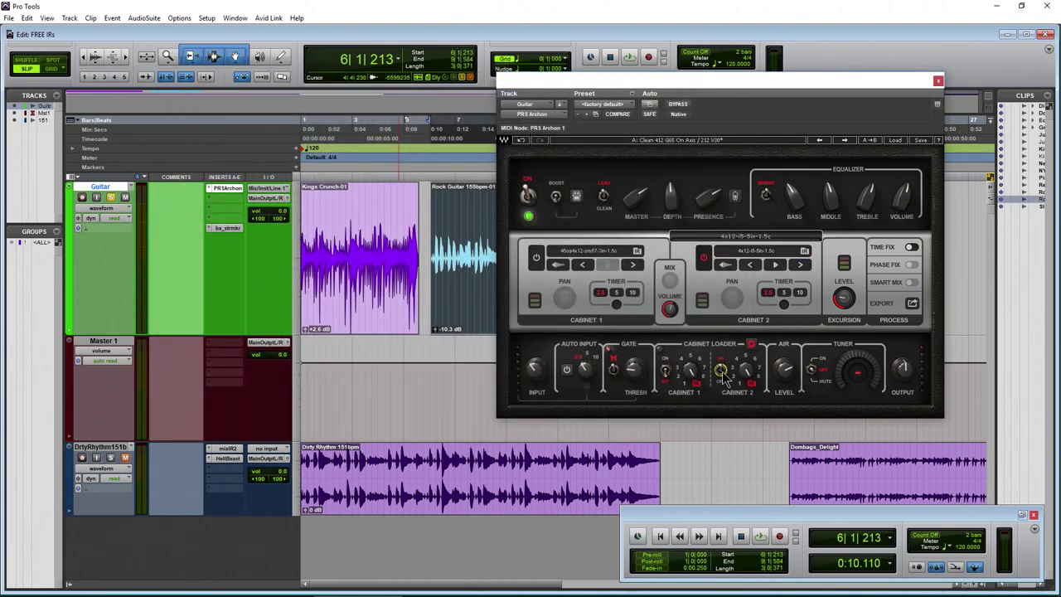
- Audition Audix i5 IRs in Cabinet 2 during playback and turn Cabinet 1 back on
key("space")
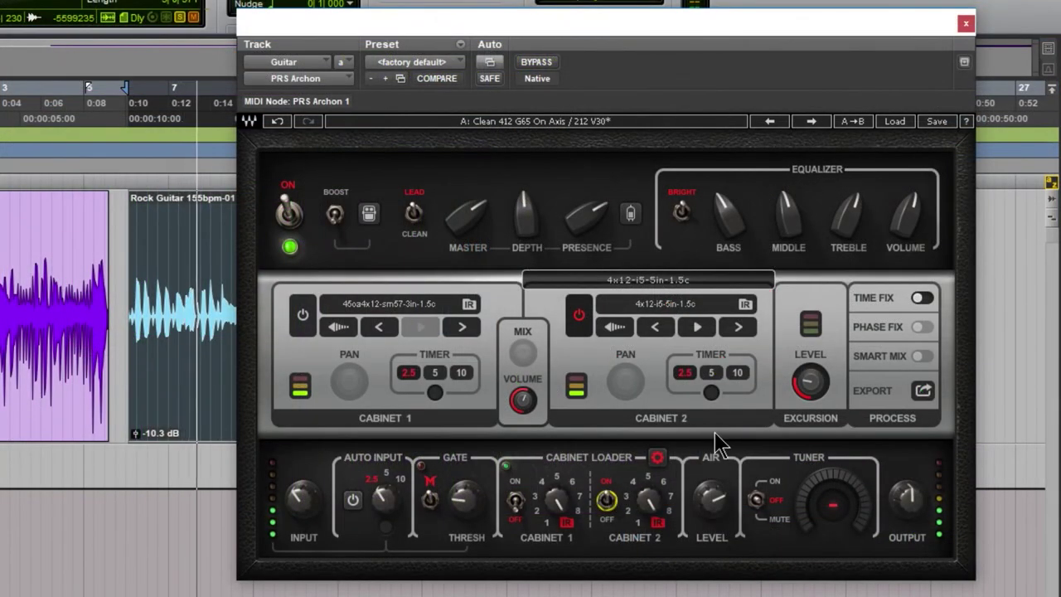
left_click(737, 326)
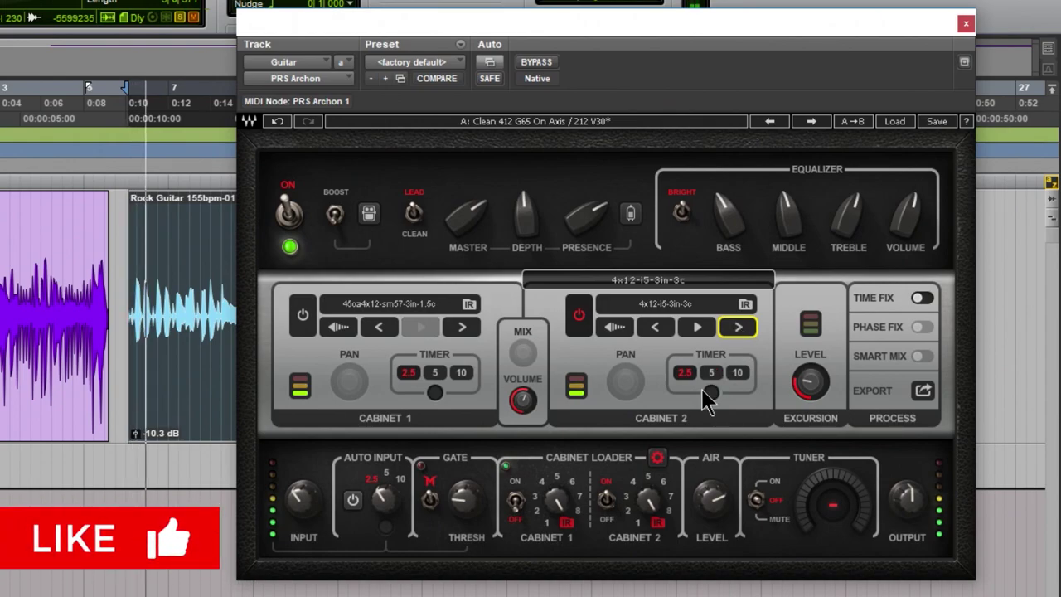
left_click(515, 503)
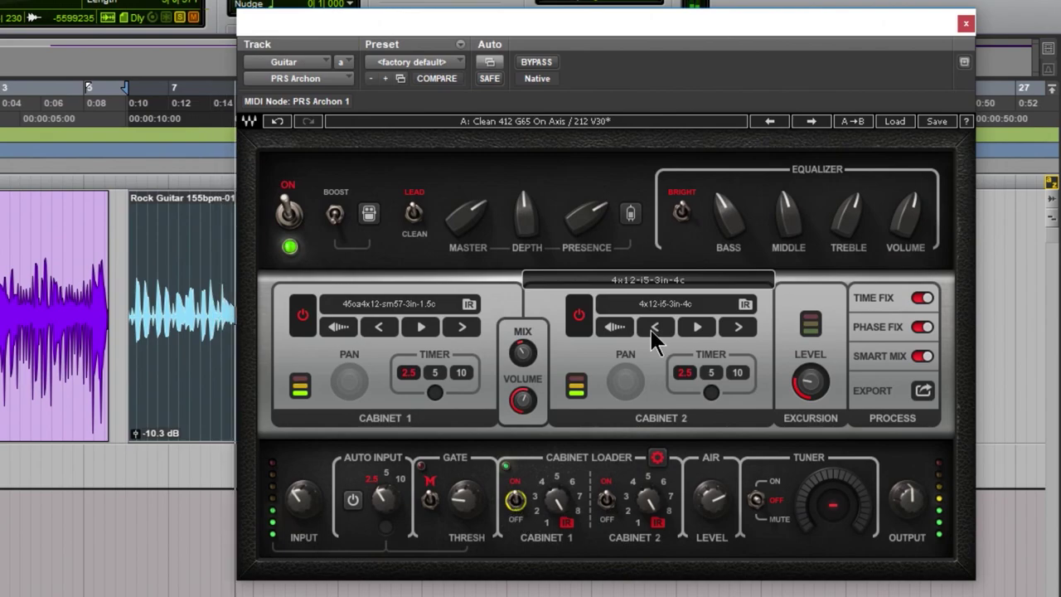
left_click(738, 326)
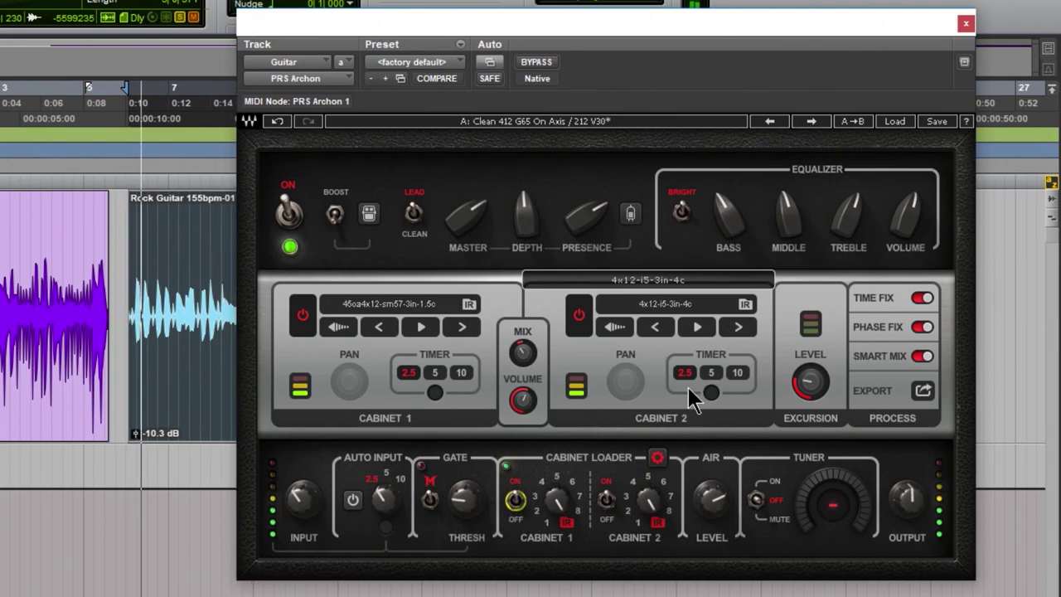
left_click(736, 326)
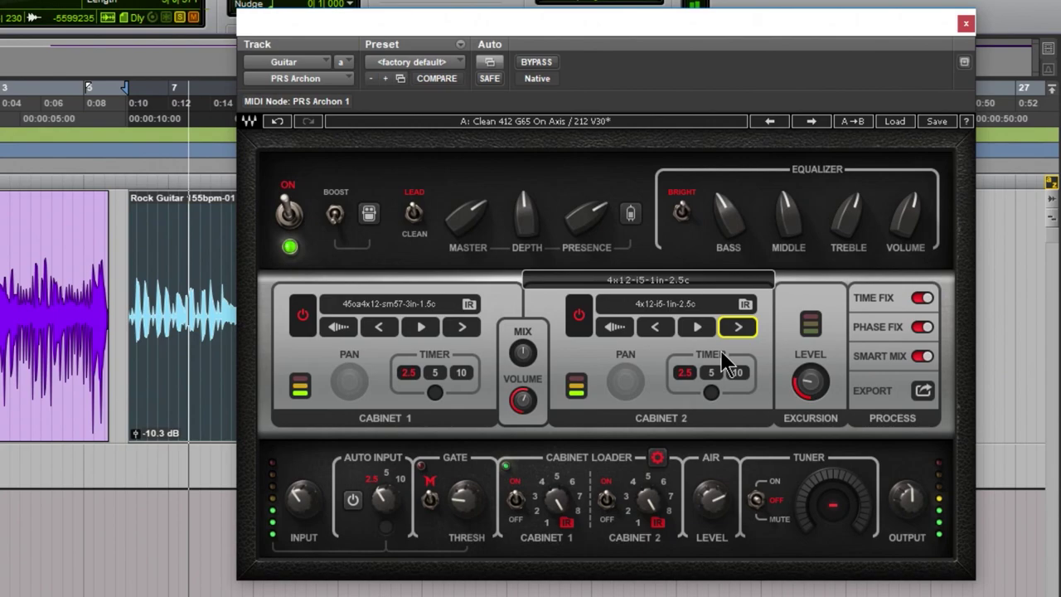
- Set Cabinet 2 to 4x12-i5-4in-4c and Cabinet 1 to 4x12-sm57-1in-1c, then replay
left_click(745, 303)
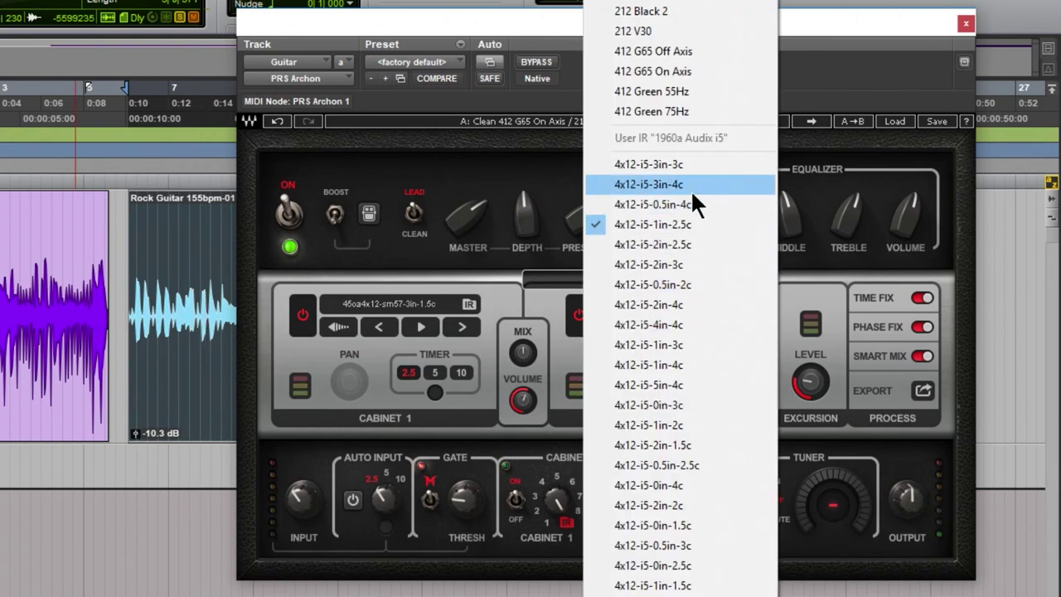
left_click(676, 325)
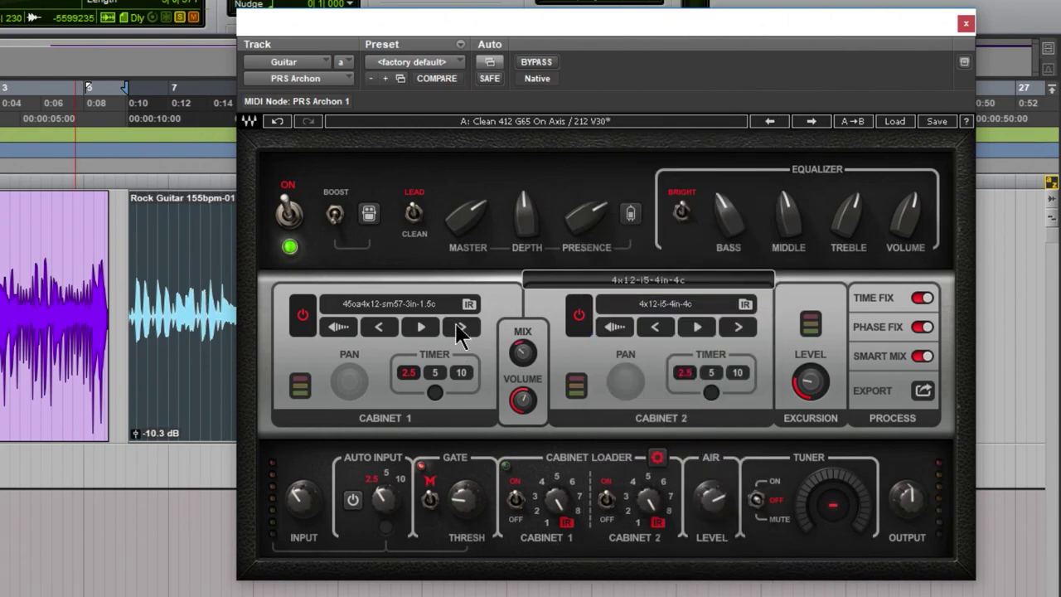
left_click(467, 304)
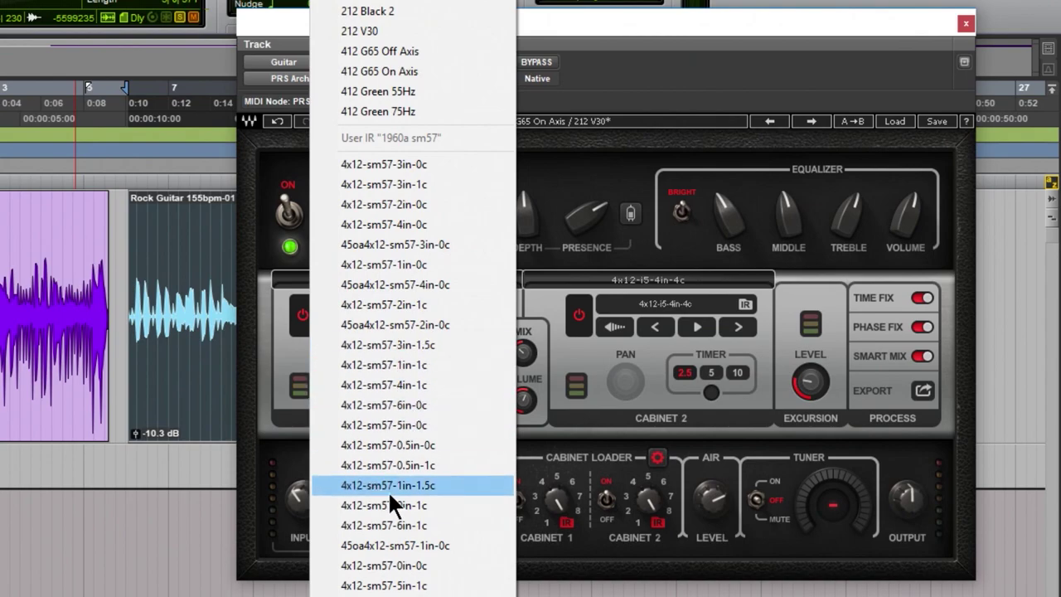
left_click(402, 369)
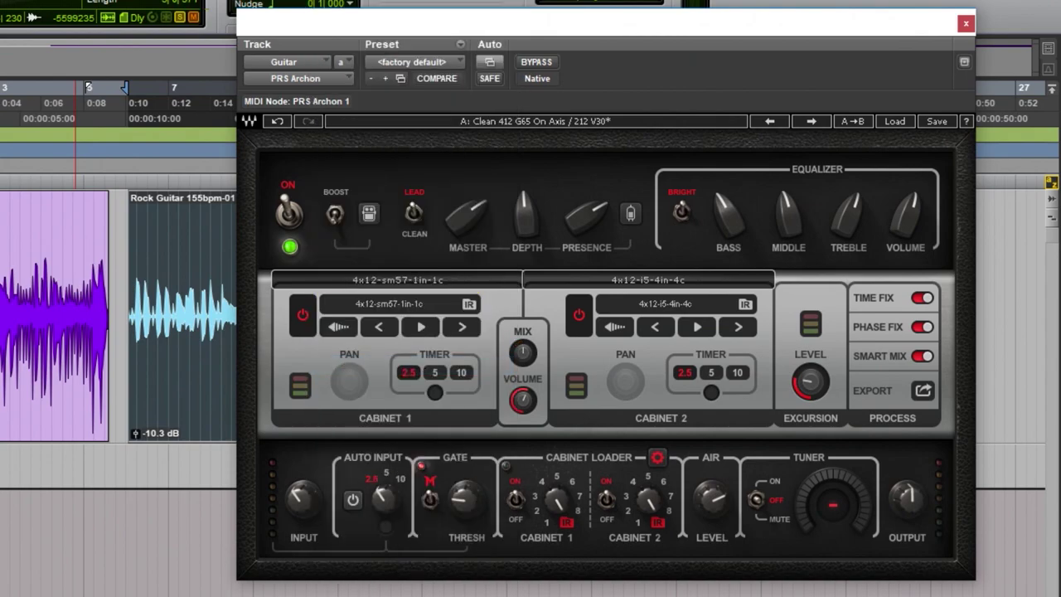
key("space")
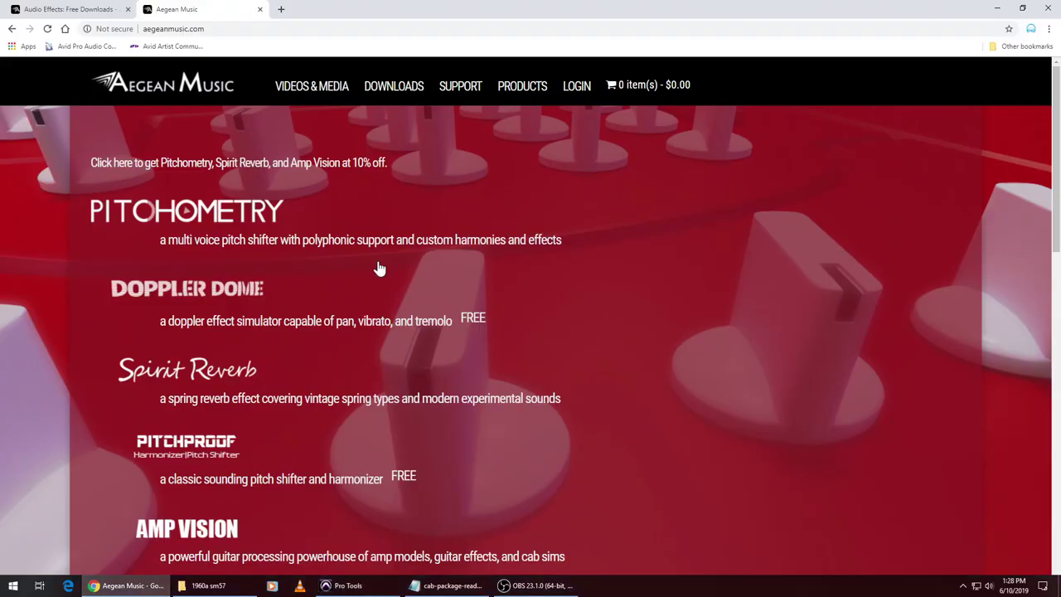
left_click(79, 10)
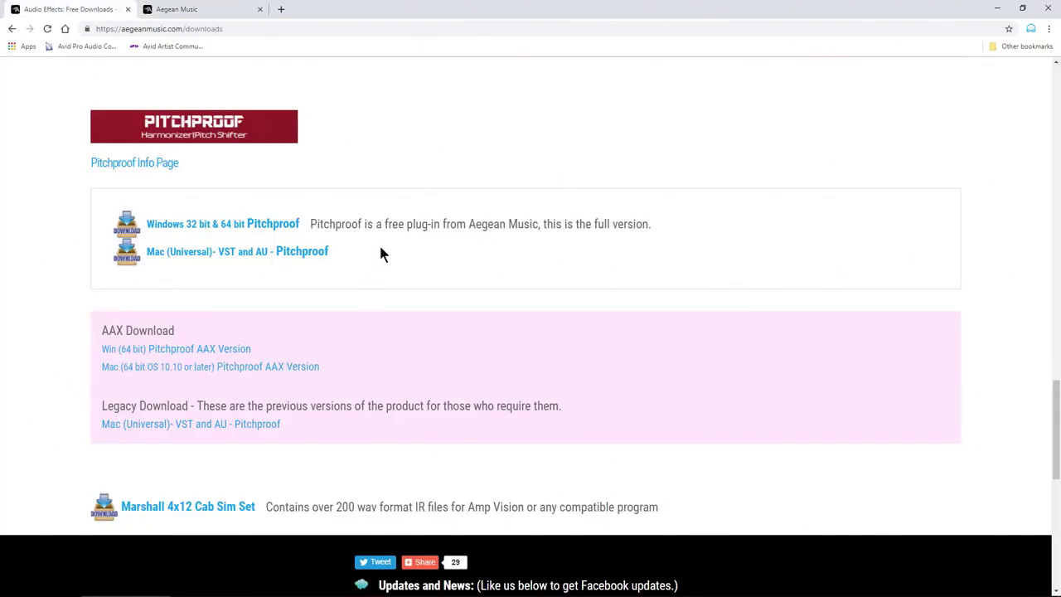
scroll(381, 252, "down", 1)
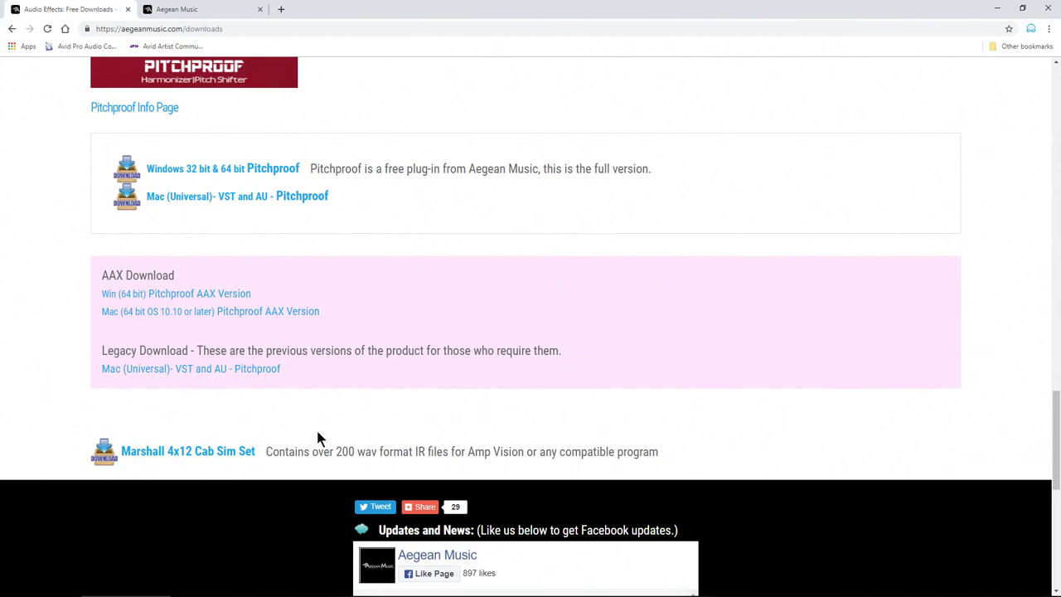
scroll(318, 436, "up", 3)
scroll(317, 436, "up", 4)
scroll(318, 437, "up", 6)
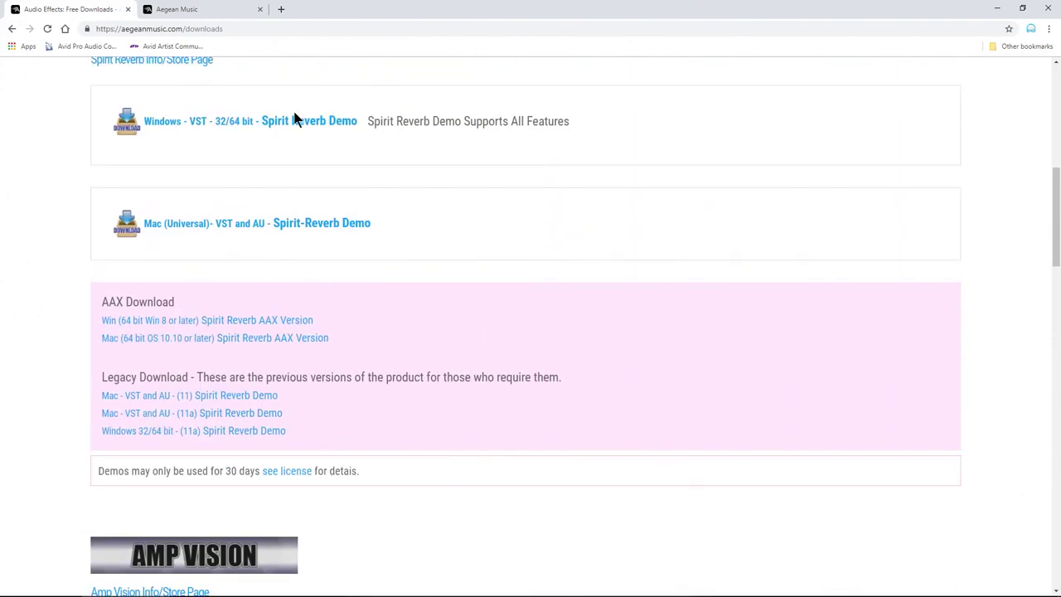
scroll(297, 141, "down", 5)
scroll(295, 164, "down", 5)
scroll(298, 175, "down", 4)
scroll(303, 191, "down", 4)
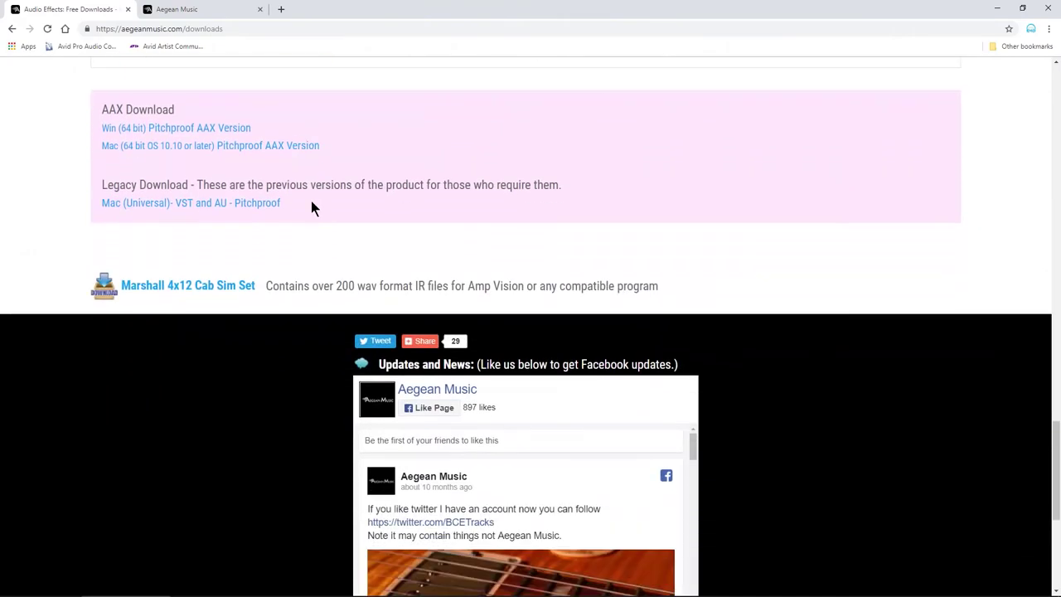
left_click(367, 589)
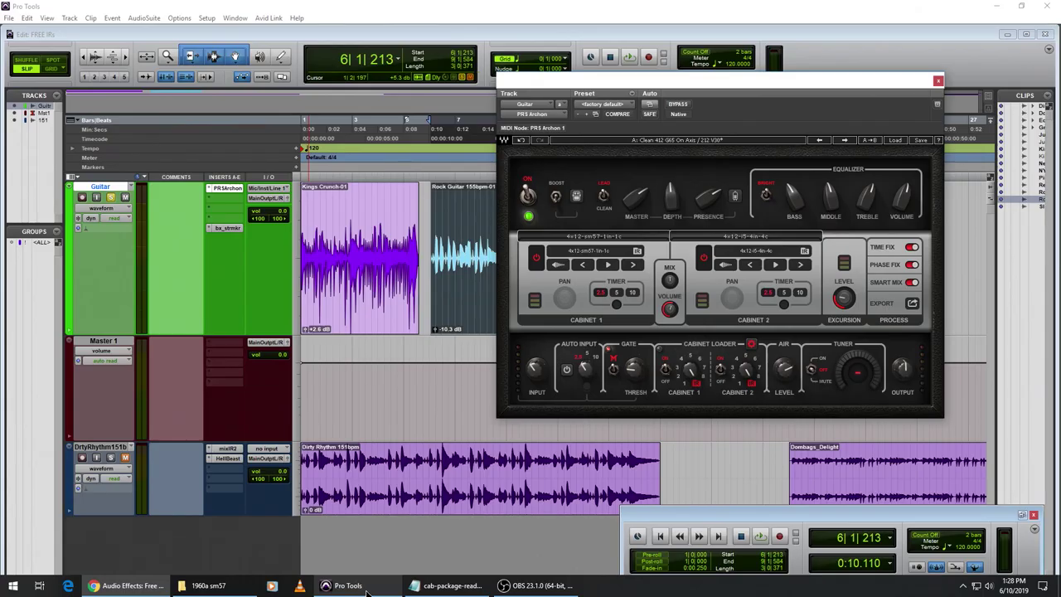